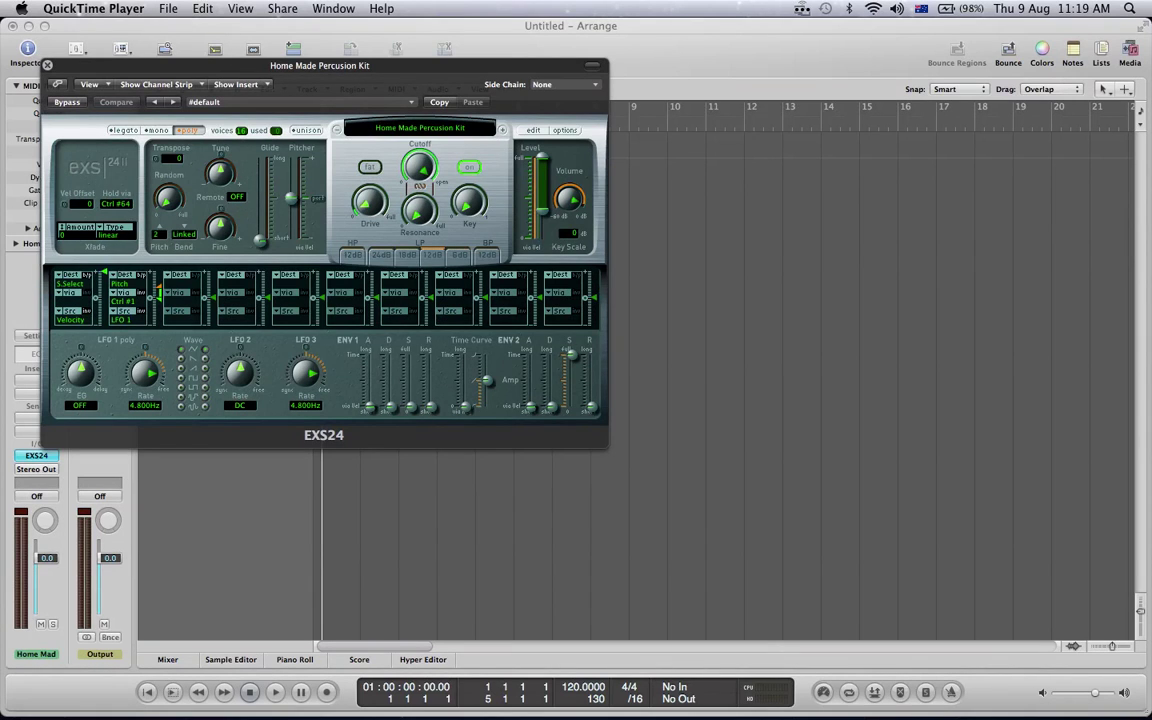
Open the EXS24 Instrument Editor, audition three kit zones, then bring up the Instrument menu.
{"action": "left_click_drag", "start_coordinate": [284, 67], "coordinate": [295, 132]}
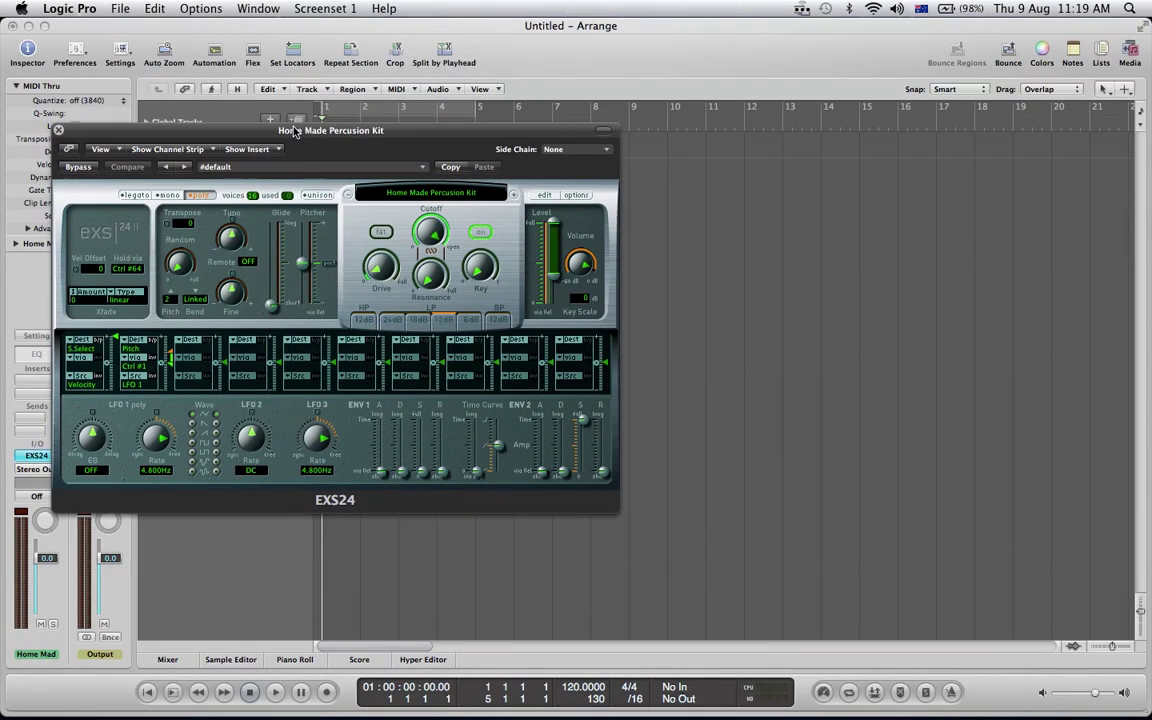
{"action": "left_click", "coordinate": [543, 195]}
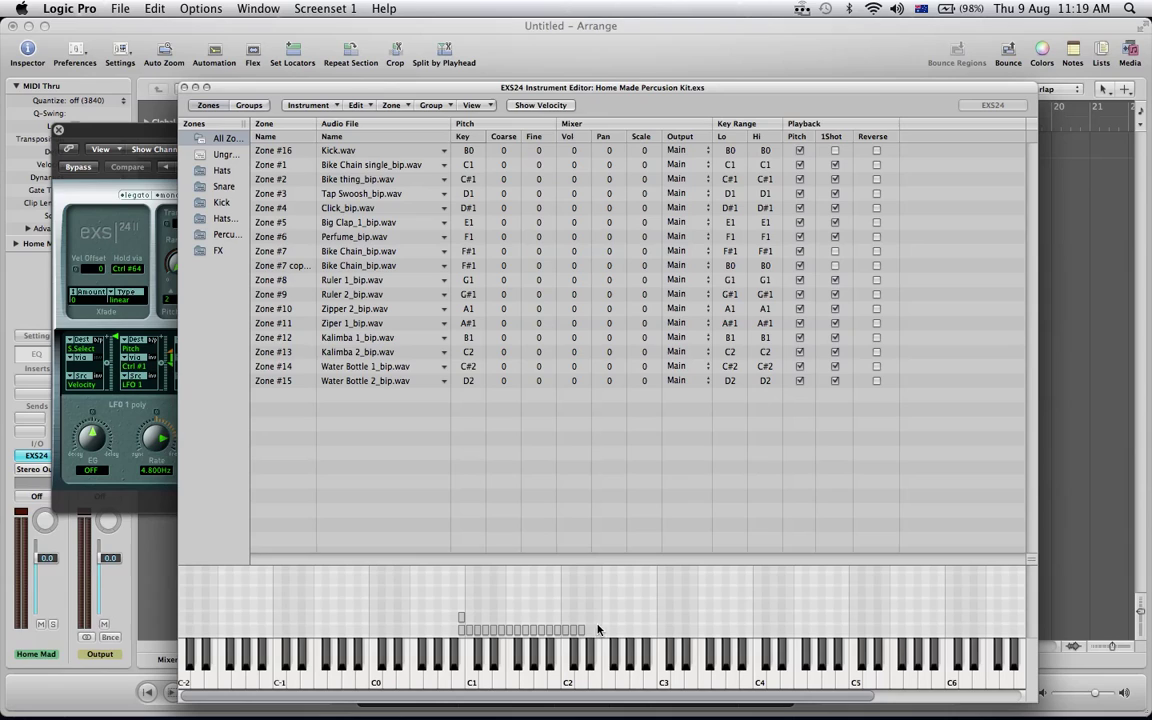
{"action": "left_click", "coordinate": [463, 660]}
{"action": "left_click", "coordinate": [500, 660]}
{"action": "left_click", "coordinate": [551, 668]}
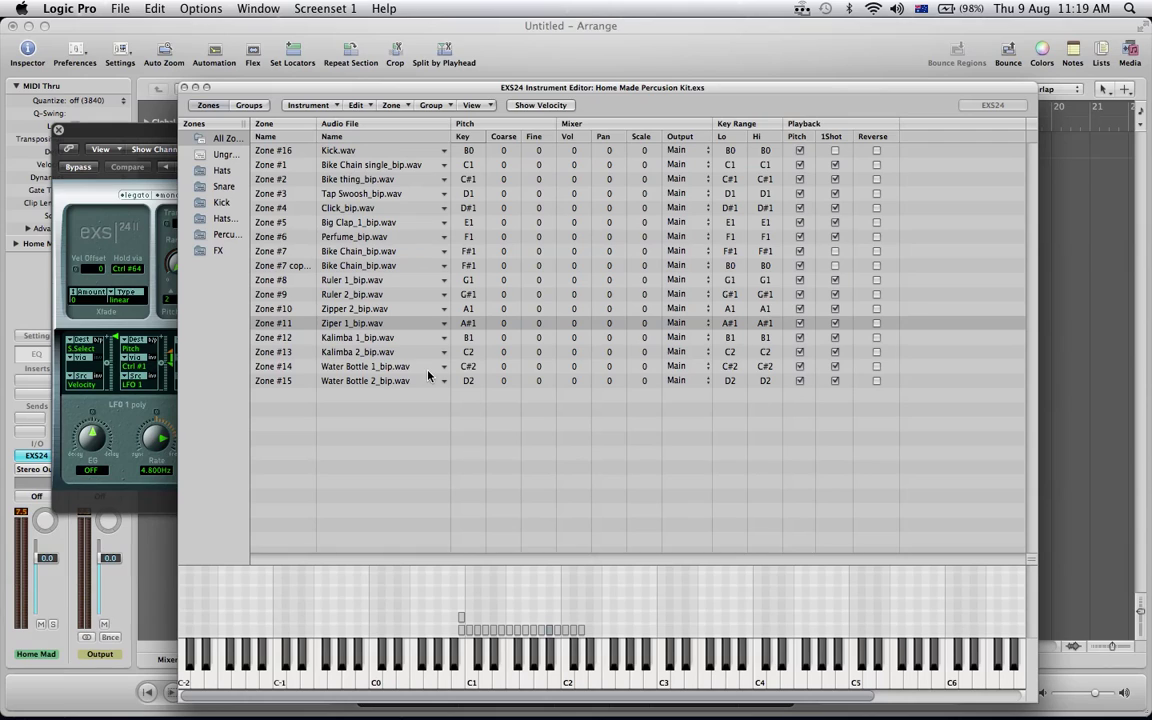
{"action": "left_click", "coordinate": [337, 105]}
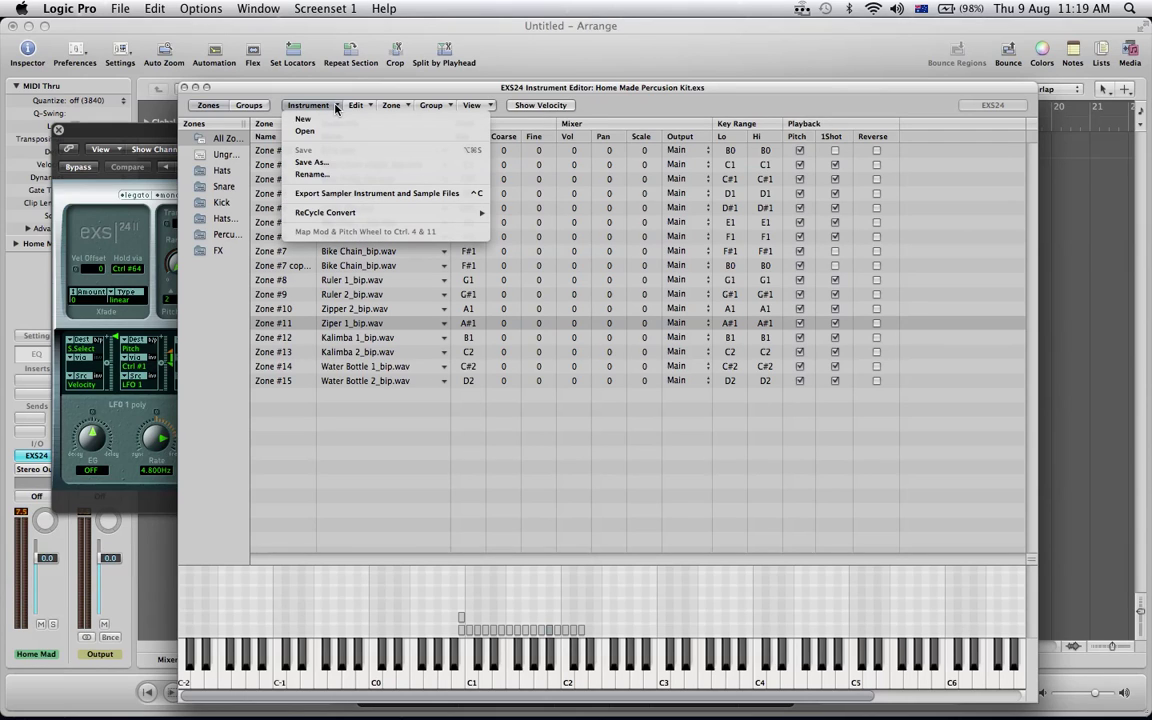
Export the instrument with samples as 'Home Made Percusion Kit.1' into LaCie > Sample Libraries > Logic > Home Grown.
{"action": "left_click", "coordinate": [359, 197]}
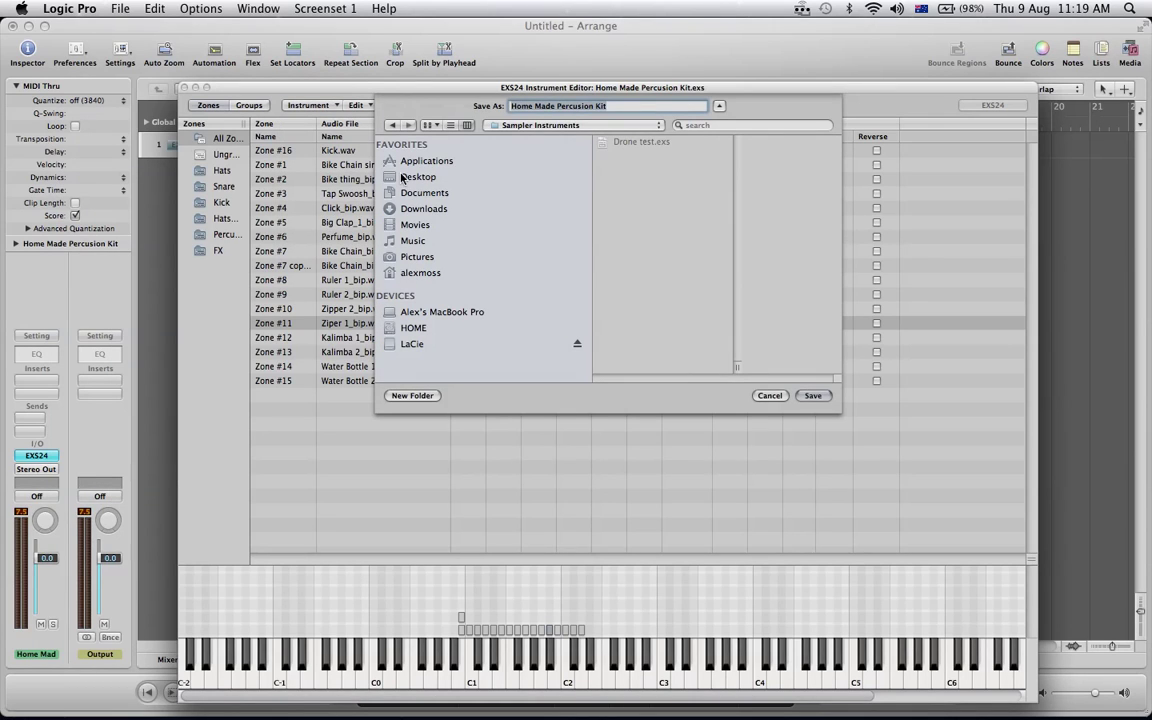
{"action": "left_click", "coordinate": [614, 107]}
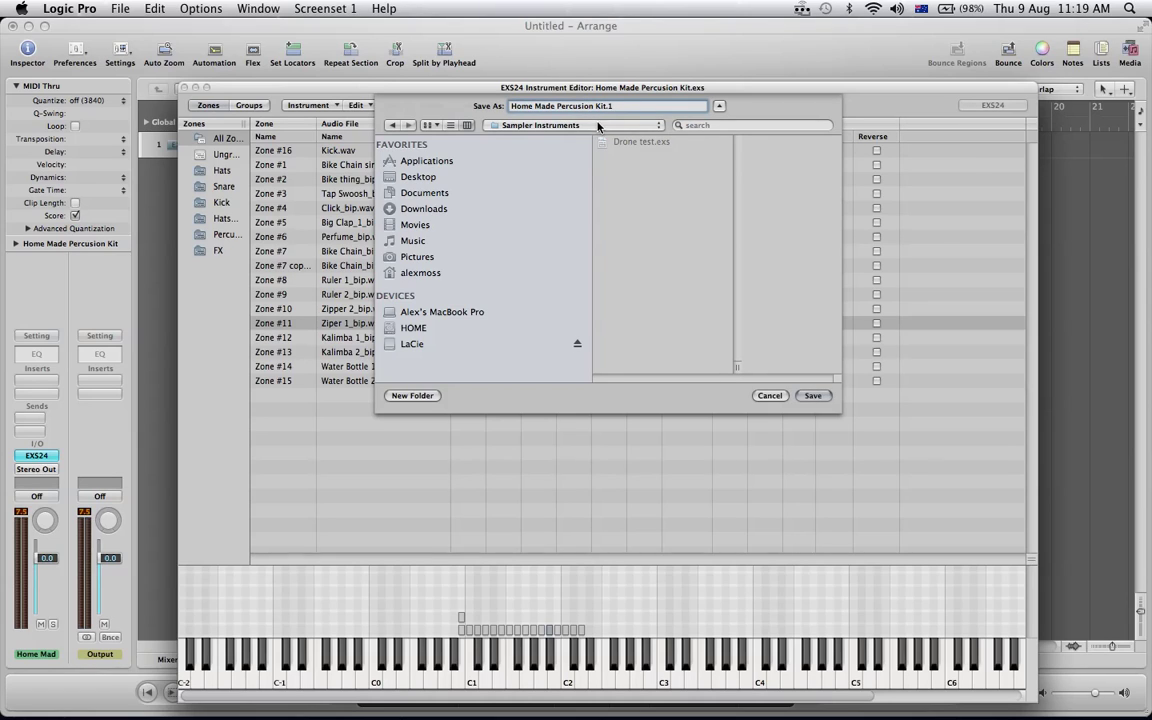
{"action": "left_click", "coordinate": [413, 344]}
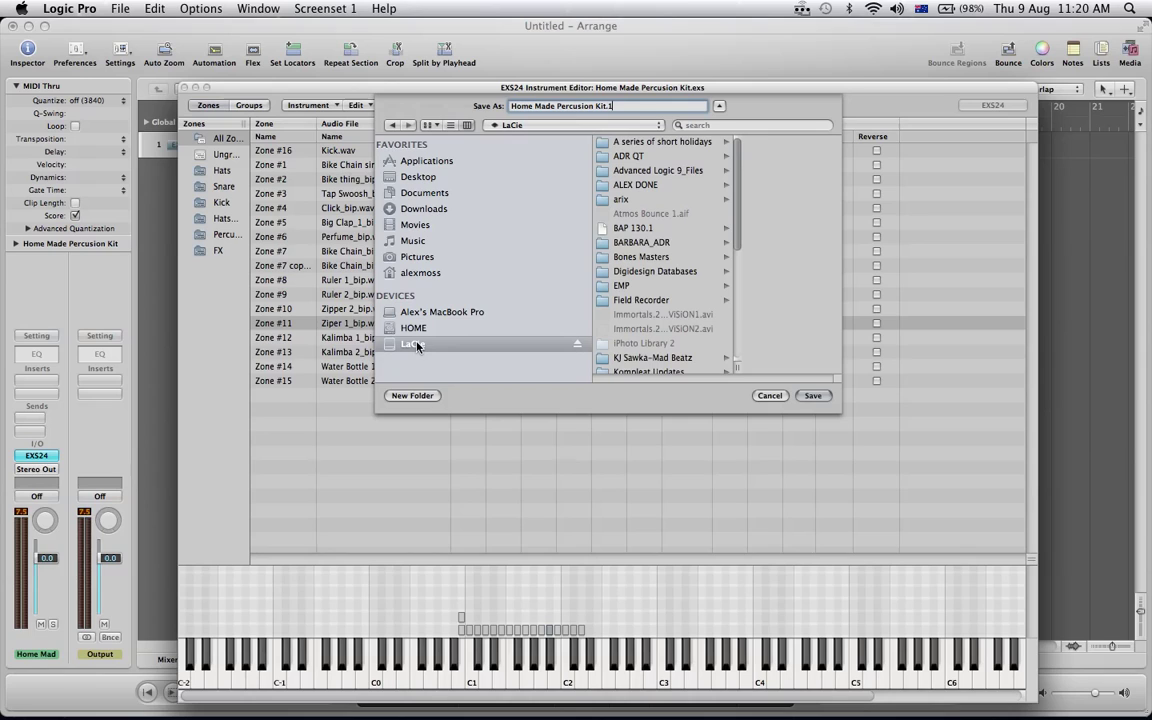
{"action": "scroll", "coordinate": [683, 281], "scroll_direction": "down", "scroll_amount": 3}
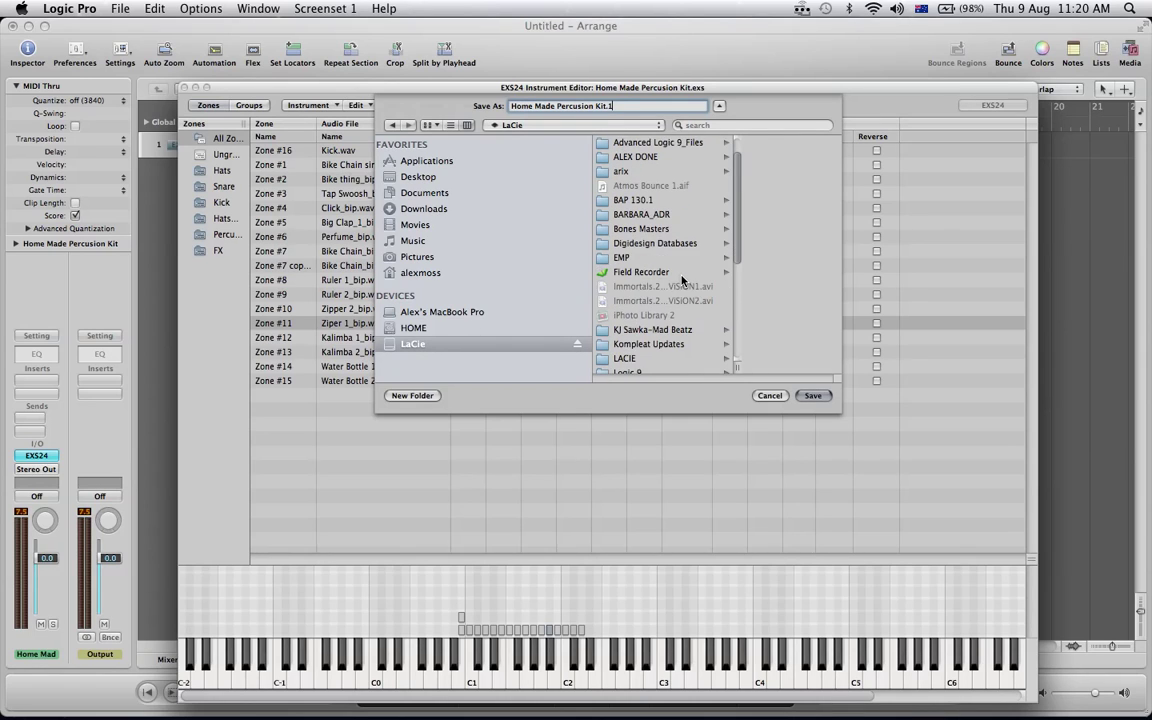
{"action": "scroll", "coordinate": [683, 281], "scroll_direction": "down", "scroll_amount": 5}
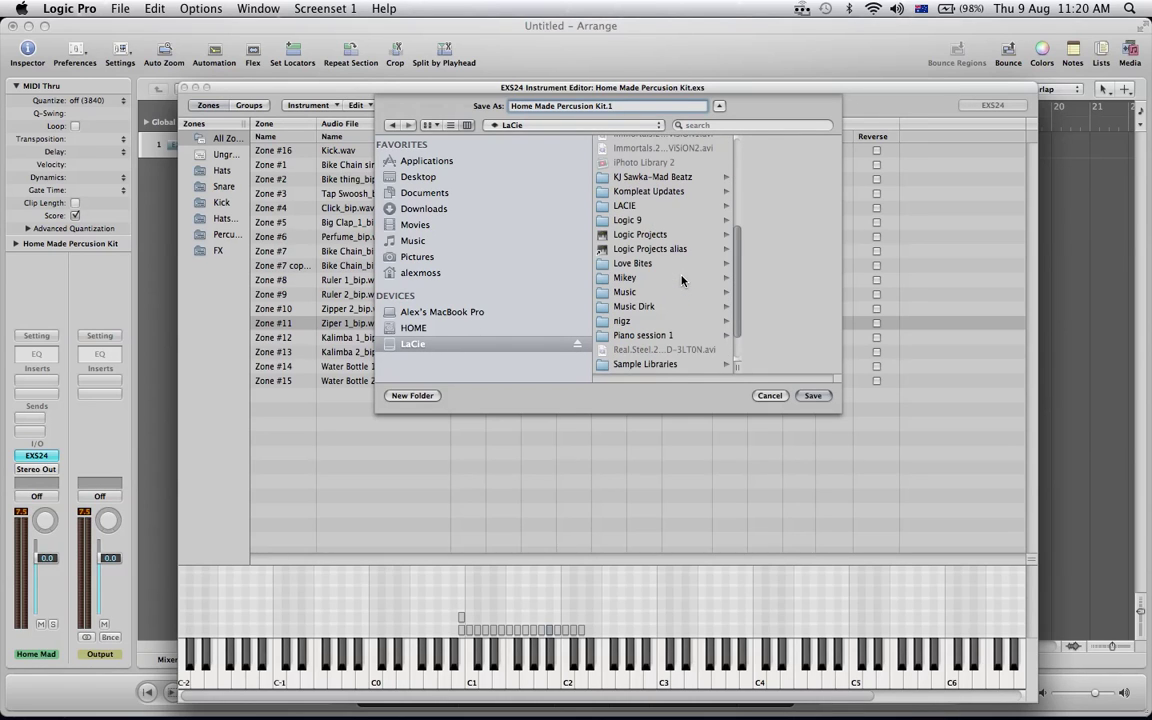
{"action": "left_click", "coordinate": [662, 362]}
{"action": "left_click", "coordinate": [733, 147]}
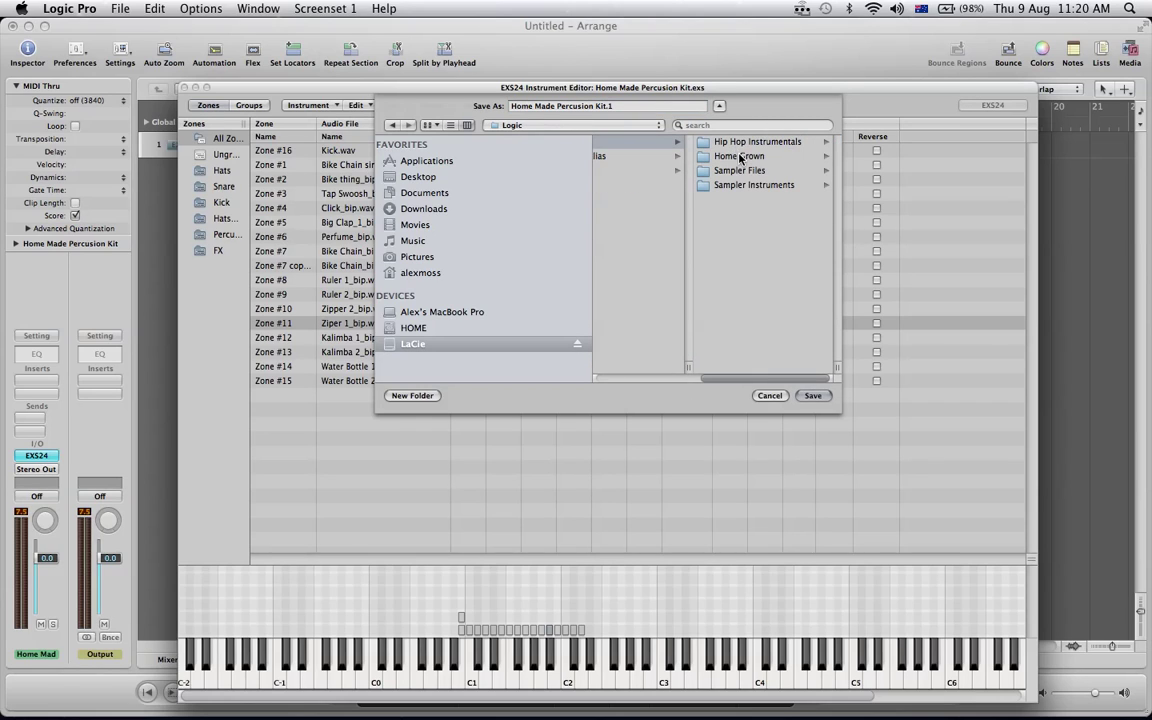
{"action": "left_click", "coordinate": [739, 157]}
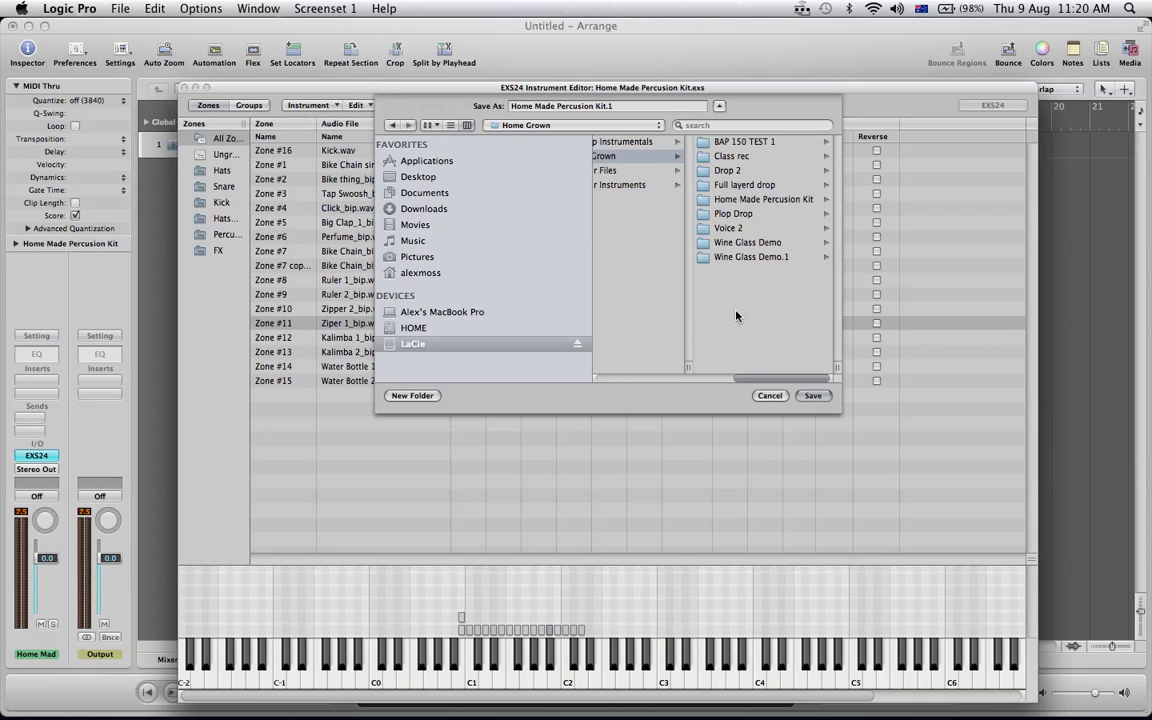
{"action": "left_click", "coordinate": [812, 397]}
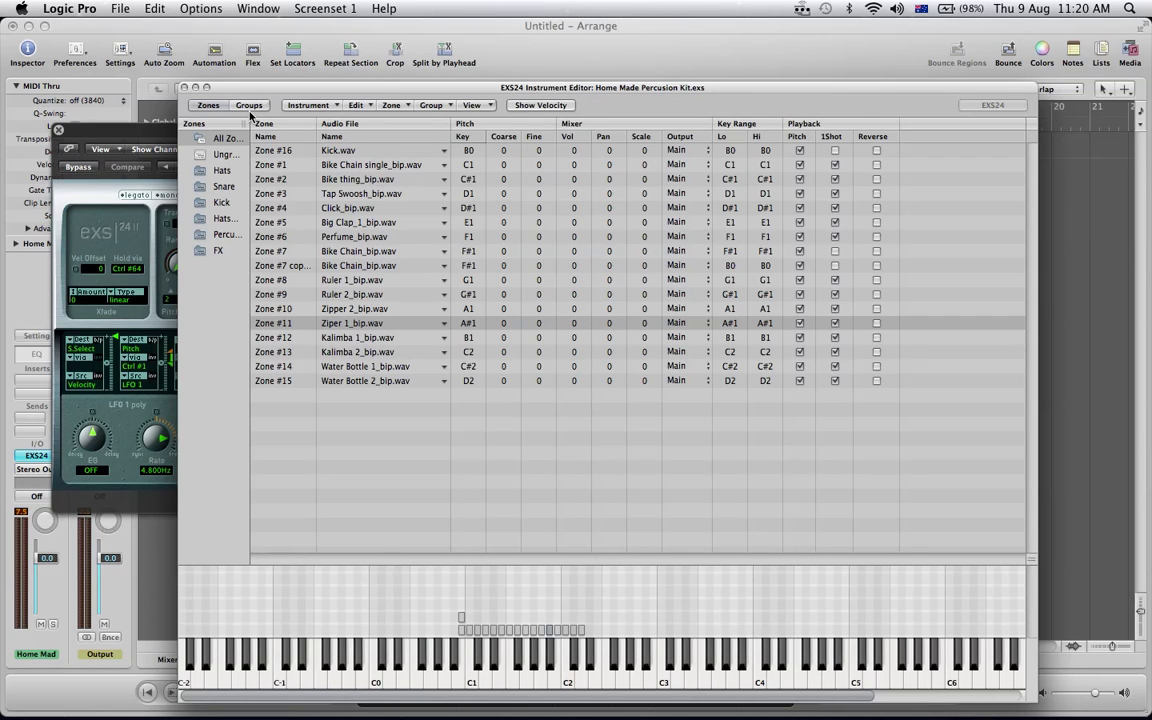
Close the EXS24 Instrument Editor and plug-in window, then move the Arrange window down.
{"action": "left_click_drag", "start_coordinate": [253, 88], "coordinate": [293, 100]}
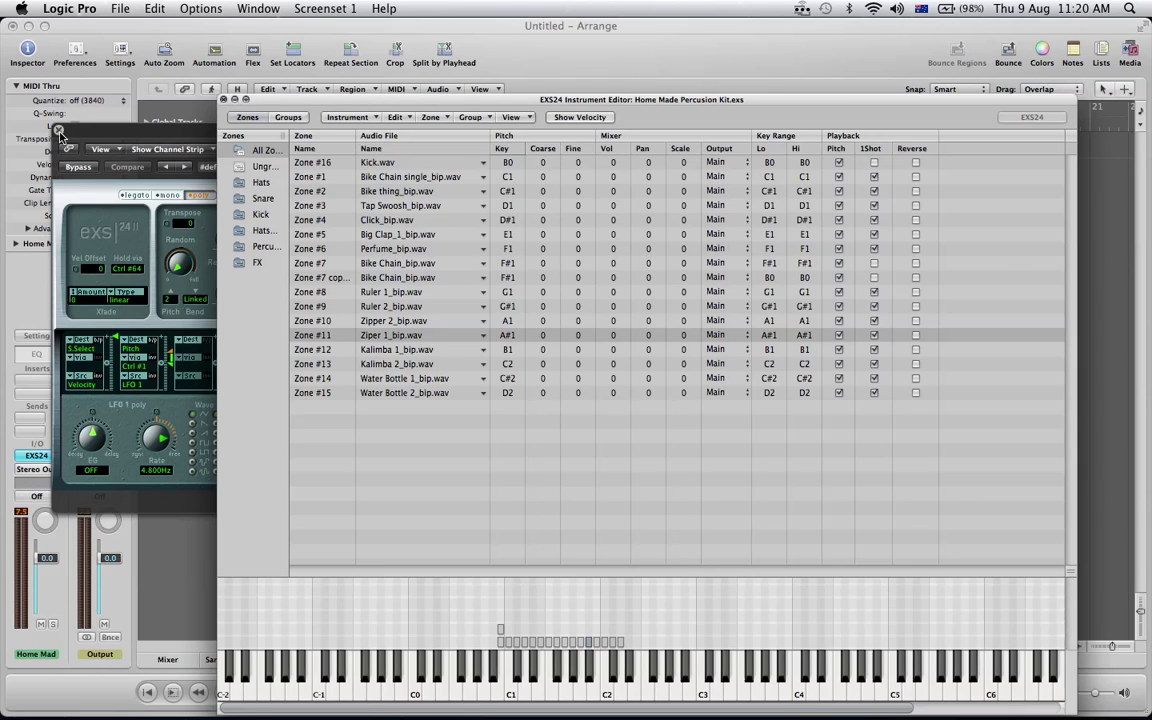
{"action": "left_click", "coordinate": [59, 133]}
{"action": "left_click", "coordinate": [60, 134]}
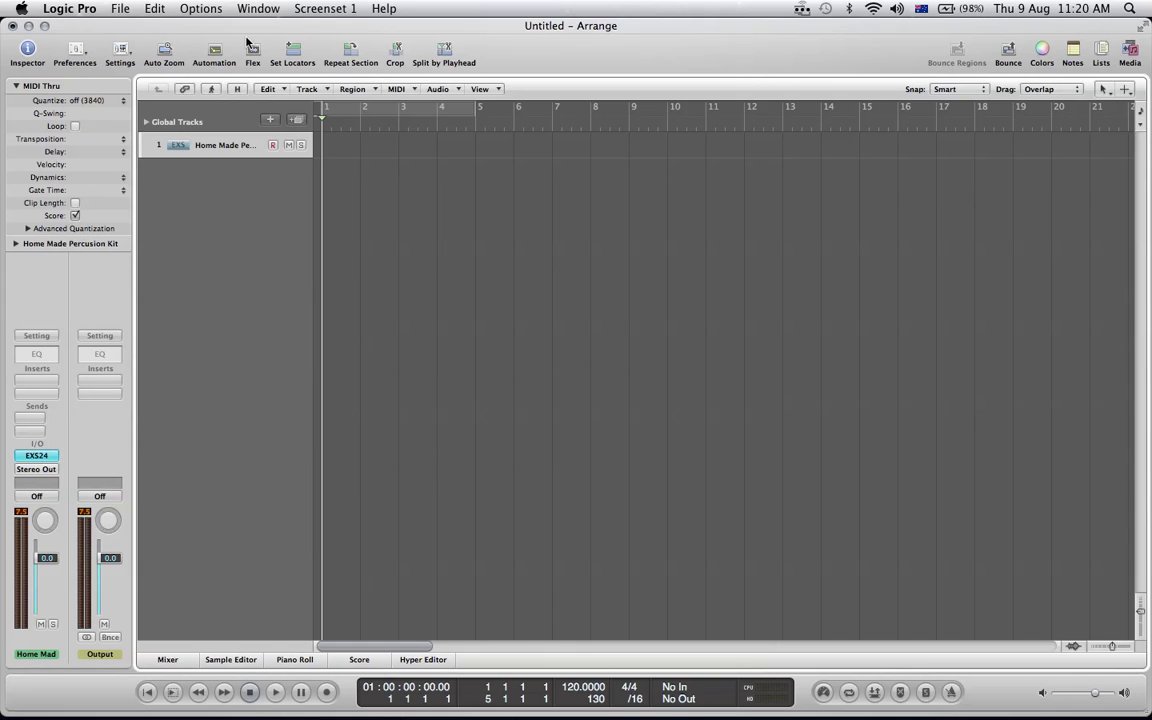
{"action": "left_click_drag", "start_coordinate": [218, 29], "coordinate": [238, 134]}
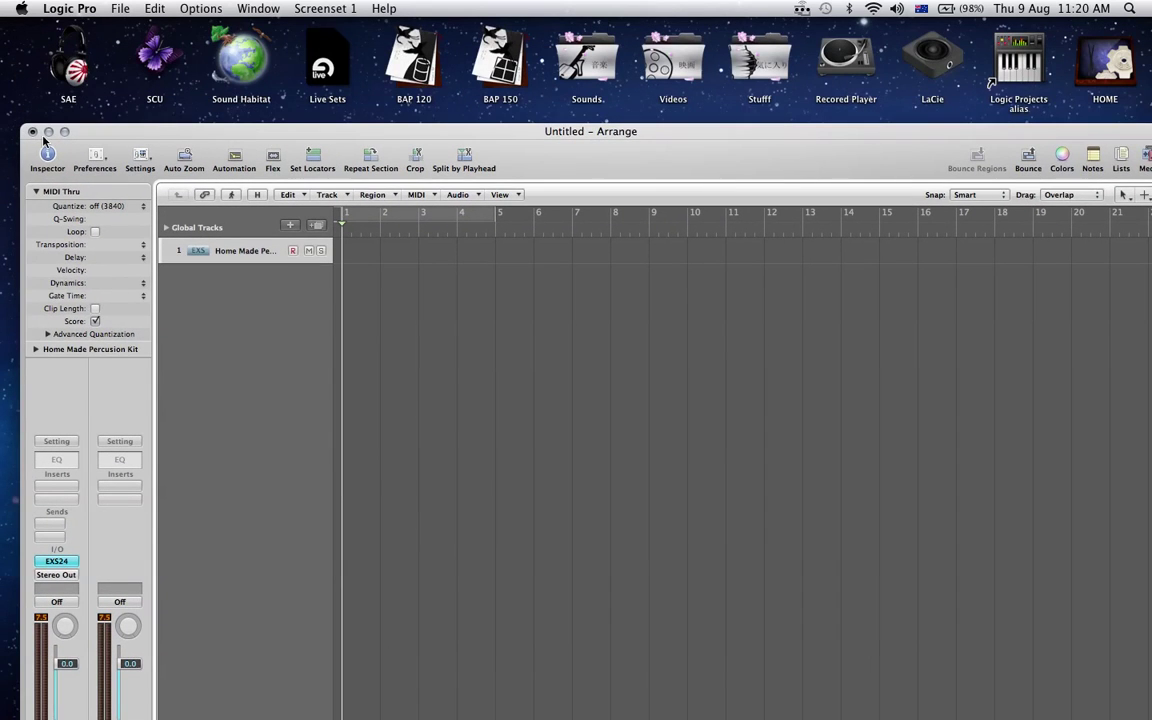
Minimize Logic Pro and open the LaCie drive from the desktop.
{"action": "left_click", "coordinate": [48, 132]}
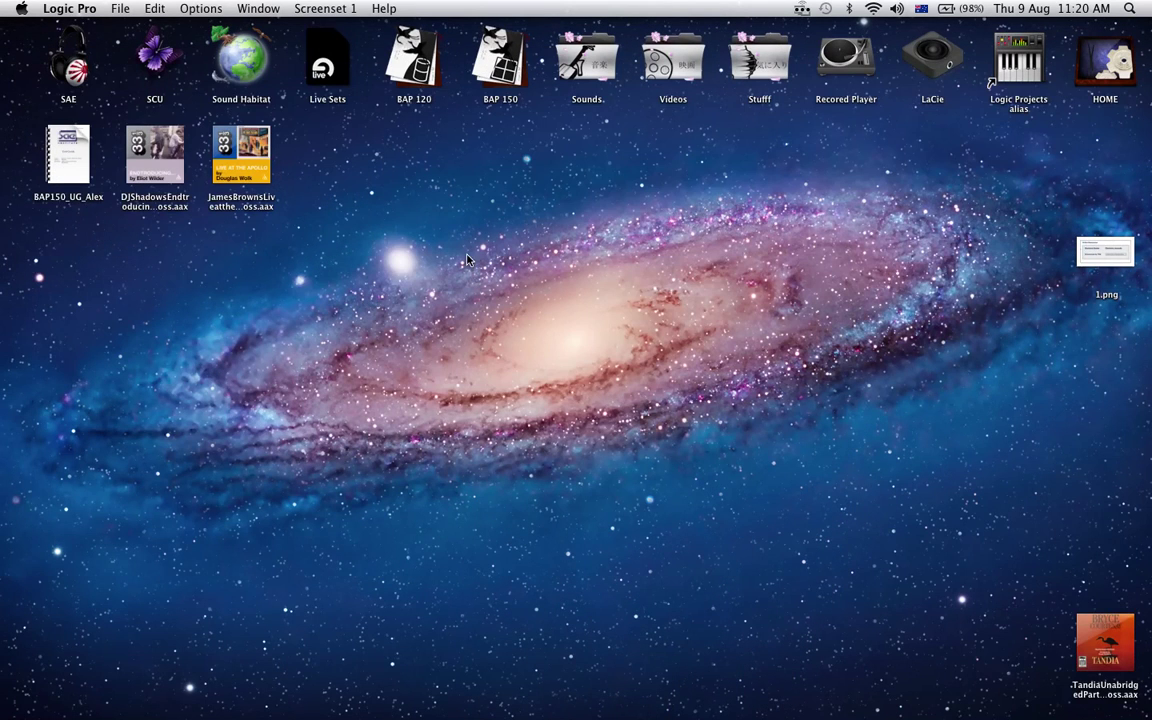
{"action": "left_click", "coordinate": [840, 55]}
{"action": "left_click", "coordinate": [928, 55]}
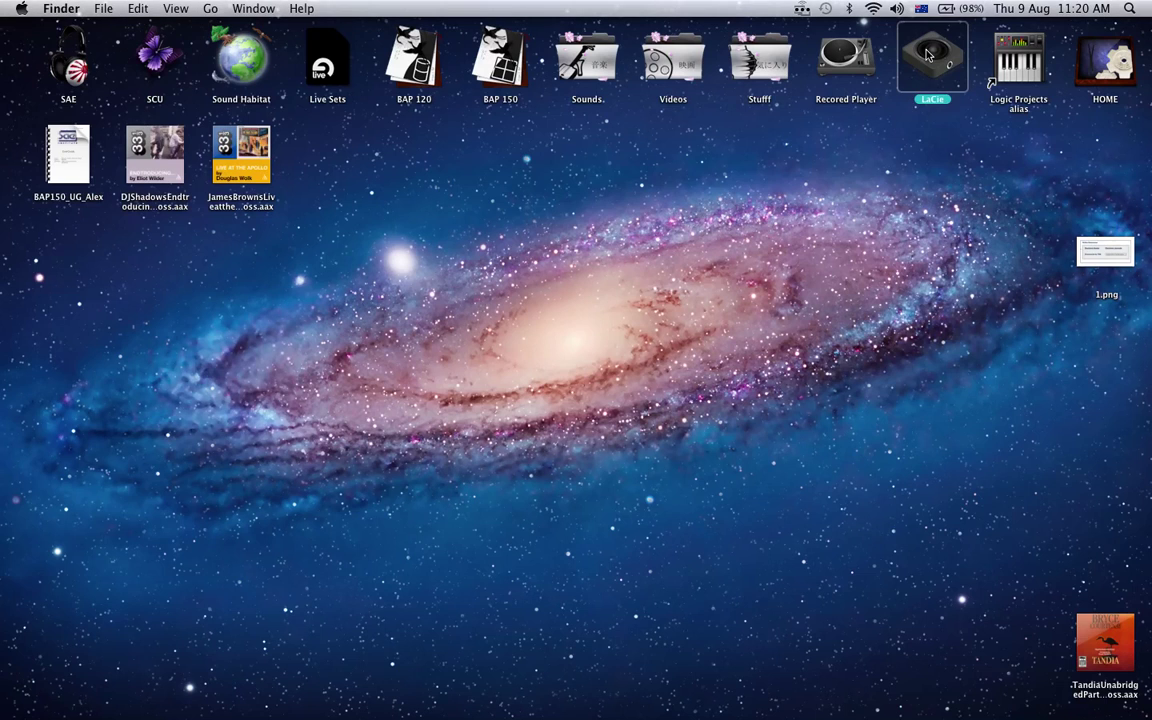
{"action": "double_click", "coordinate": [928, 55]}
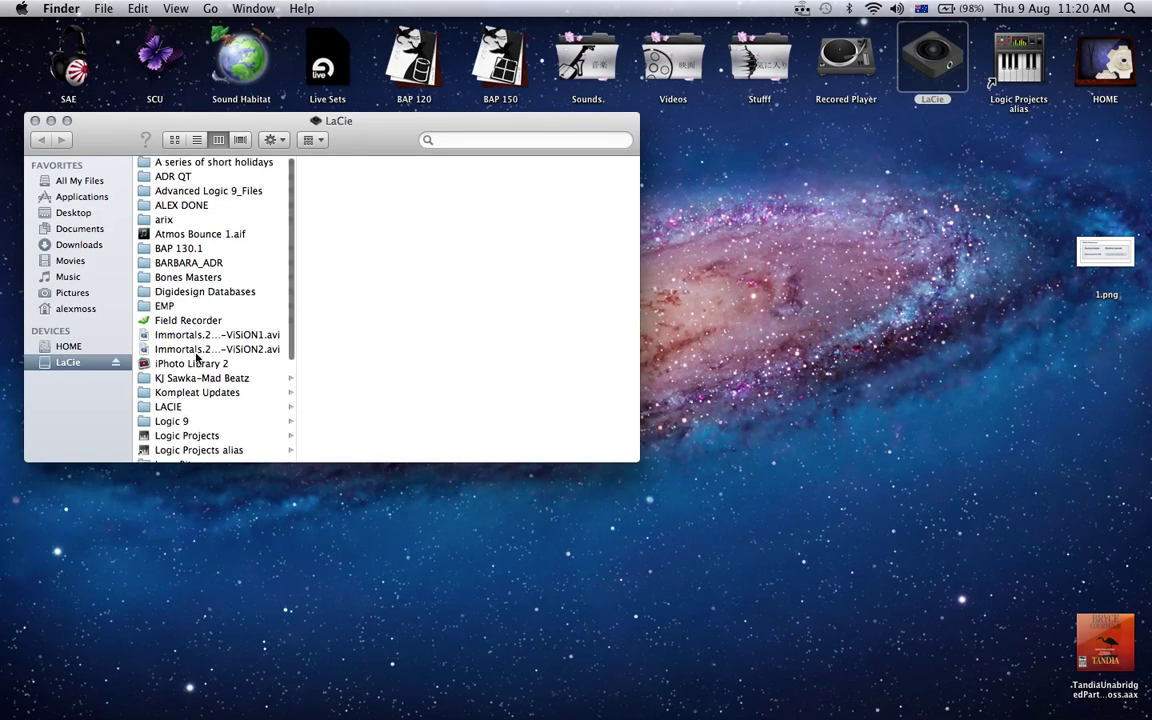
Browse Sample Libraries > Logic > Home Grown > Home Made Percusion Kit.1 to see its wav samples.
{"action": "scroll", "coordinate": [196, 358], "scroll_direction": "down", "scroll_amount": 5}
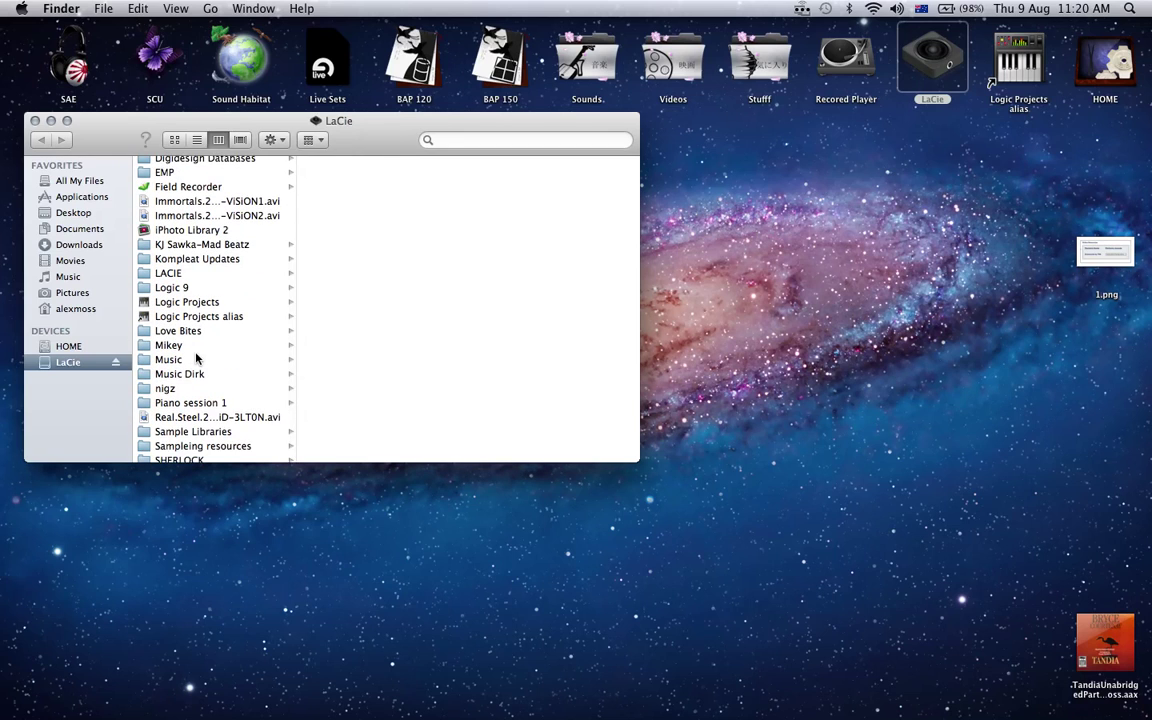
{"action": "scroll", "coordinate": [196, 360], "scroll_direction": "down", "scroll_amount": 1}
{"action": "left_click", "coordinate": [214, 420]}
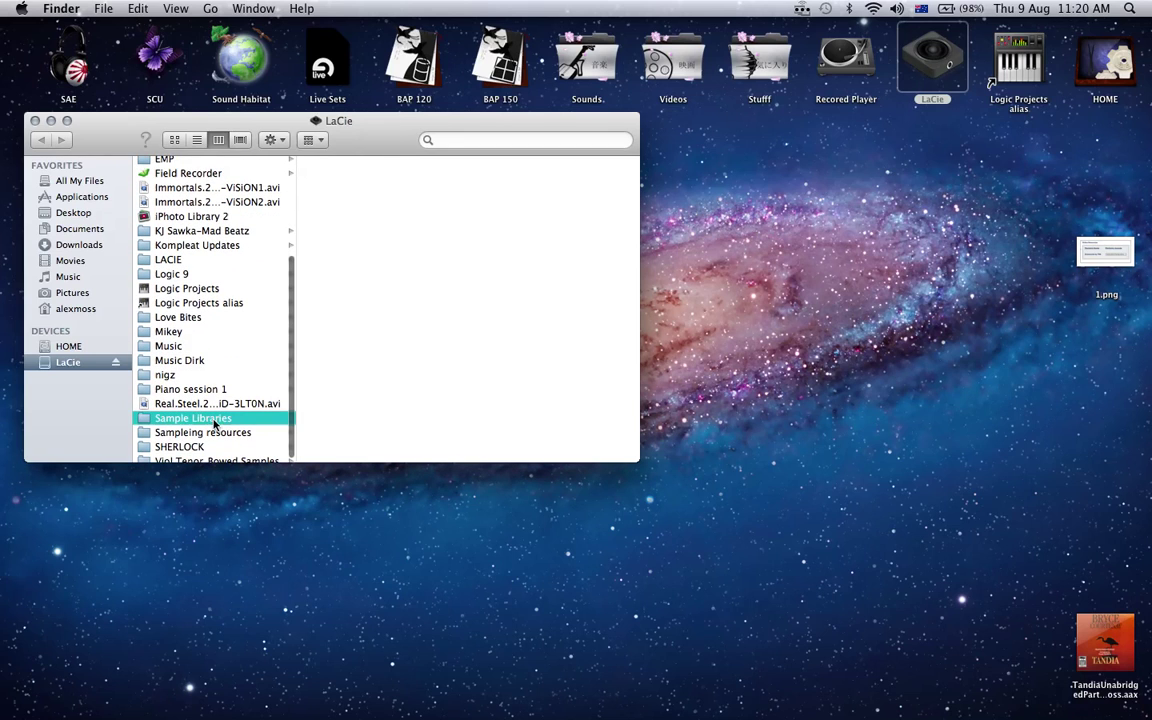
{"action": "left_click", "coordinate": [346, 165]}
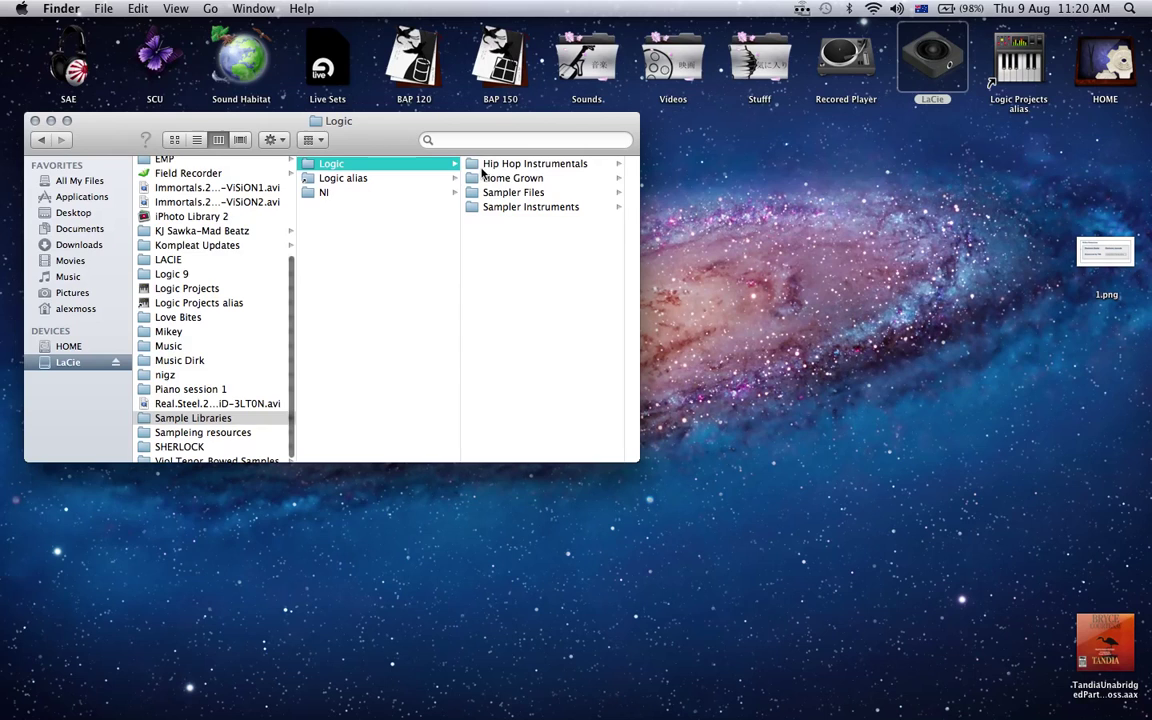
{"action": "left_click", "coordinate": [502, 180]}
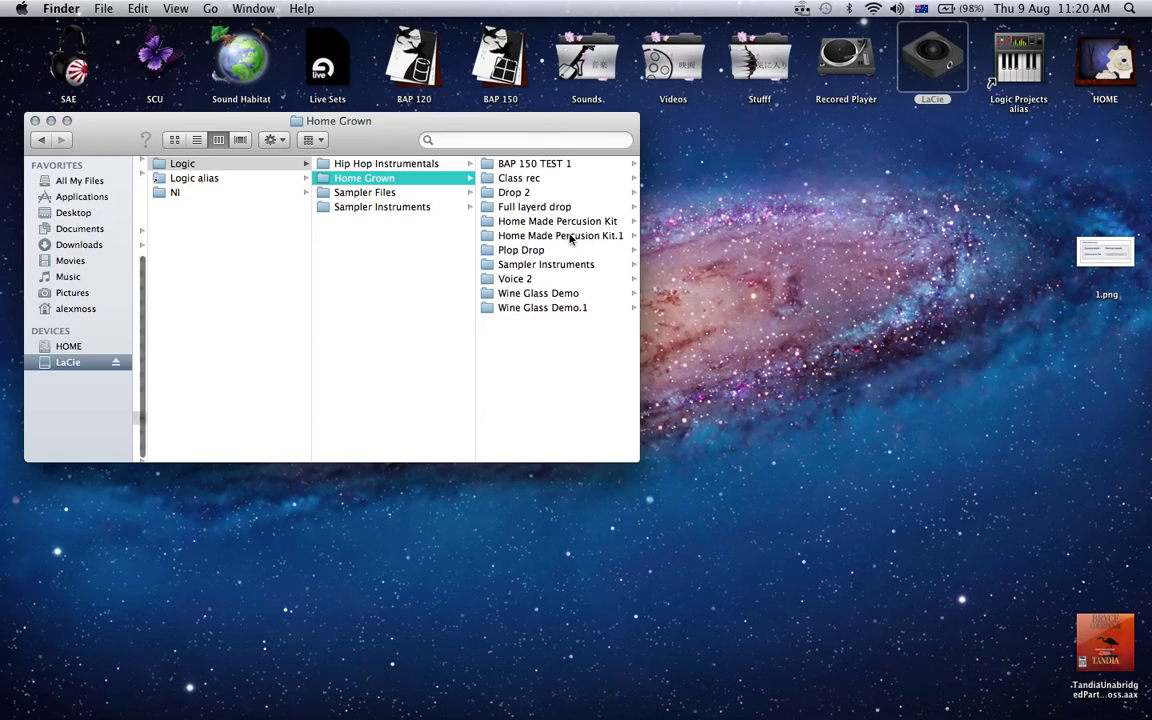
{"action": "left_click", "coordinate": [570, 236]}
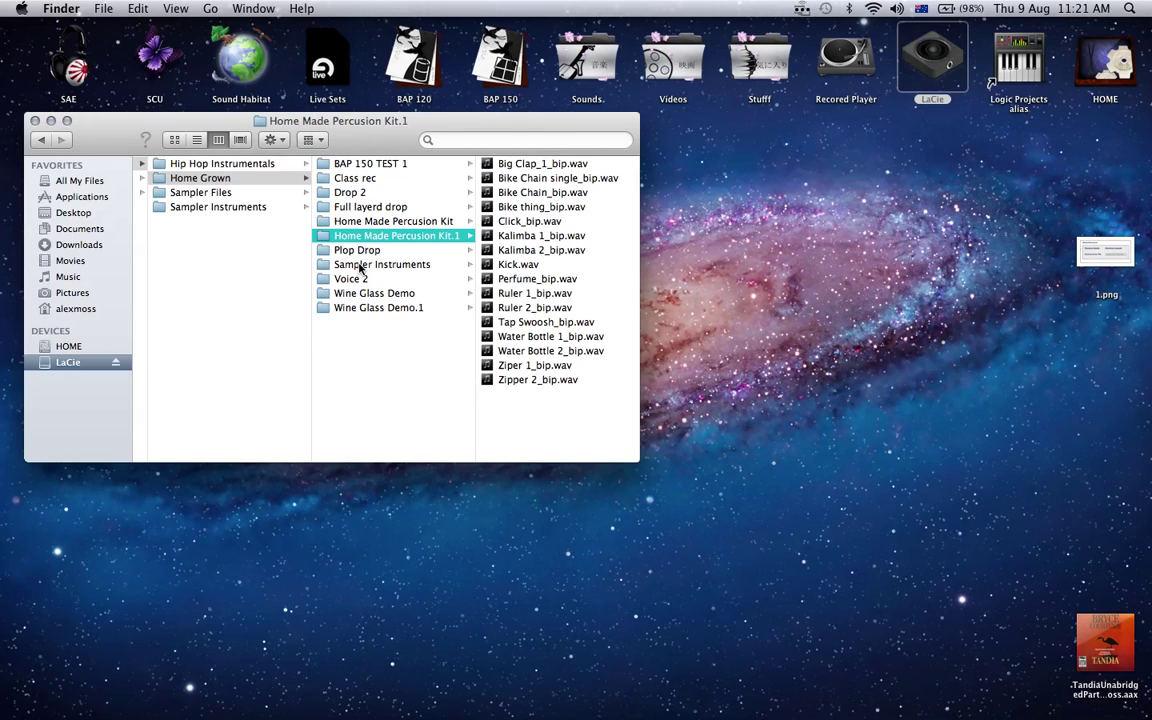
Move Home Made Percusion Kit.exs from Sampler Instruments into the Home Made Percusion Kit.1 folder.
{"action": "left_click", "coordinate": [361, 266]}
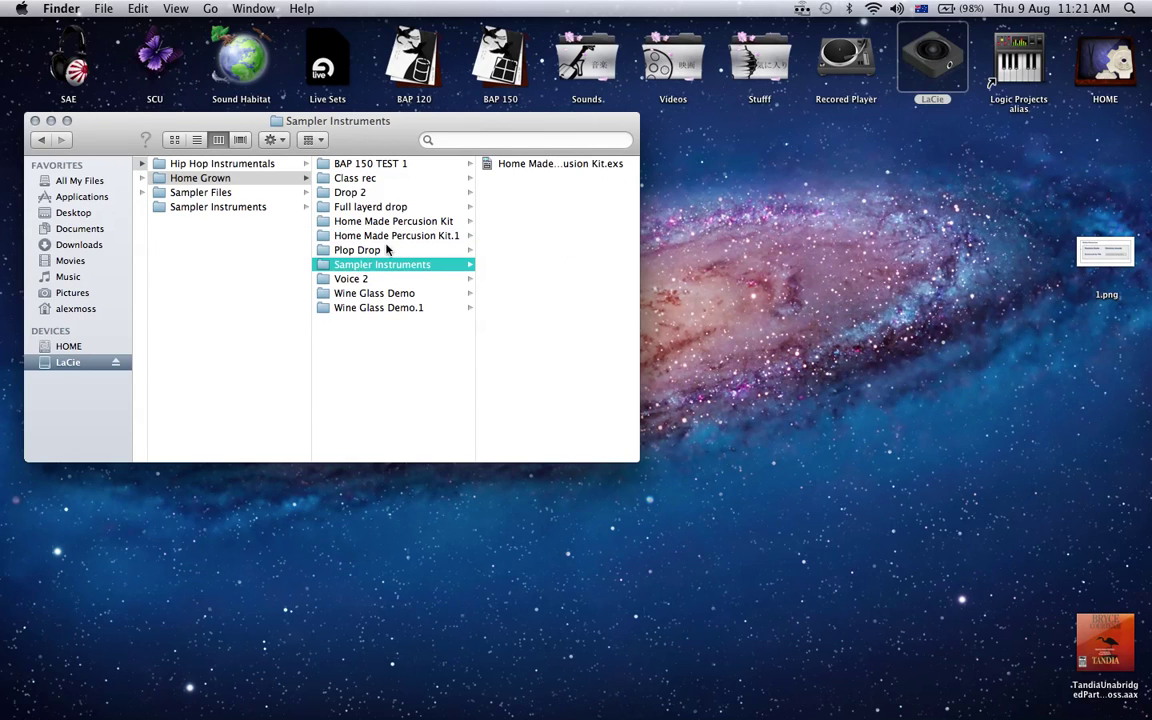
{"action": "left_click", "coordinate": [487, 165]}
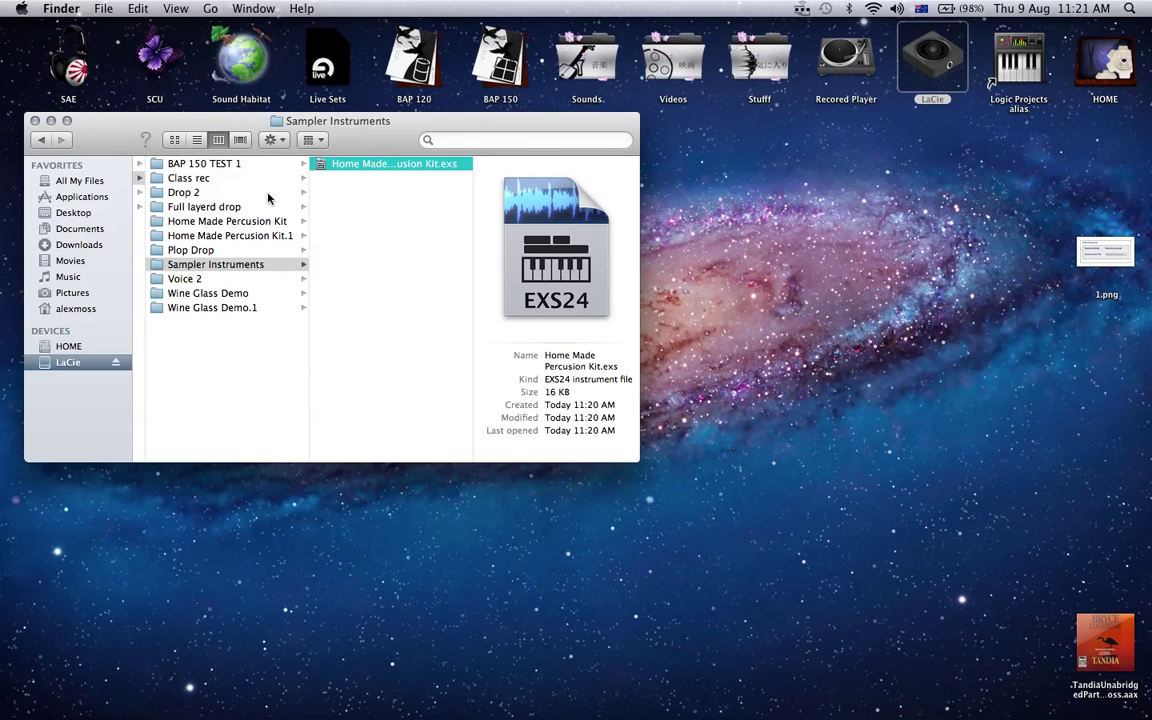
{"action": "left_click_drag", "start_coordinate": [240, 237], "coordinate": [240, 238]}
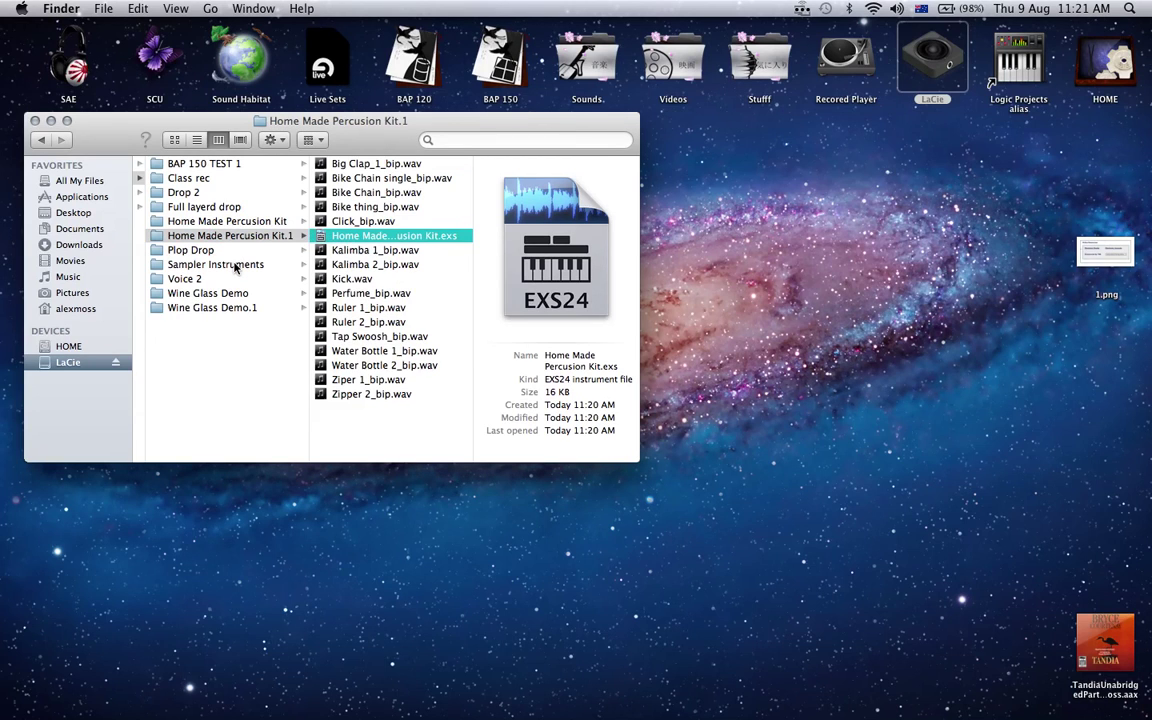
Trash the Sampler Instruments folder and show the Home Made Percusion Kit.1 contents.
{"action": "left_click", "coordinate": [235, 265]}
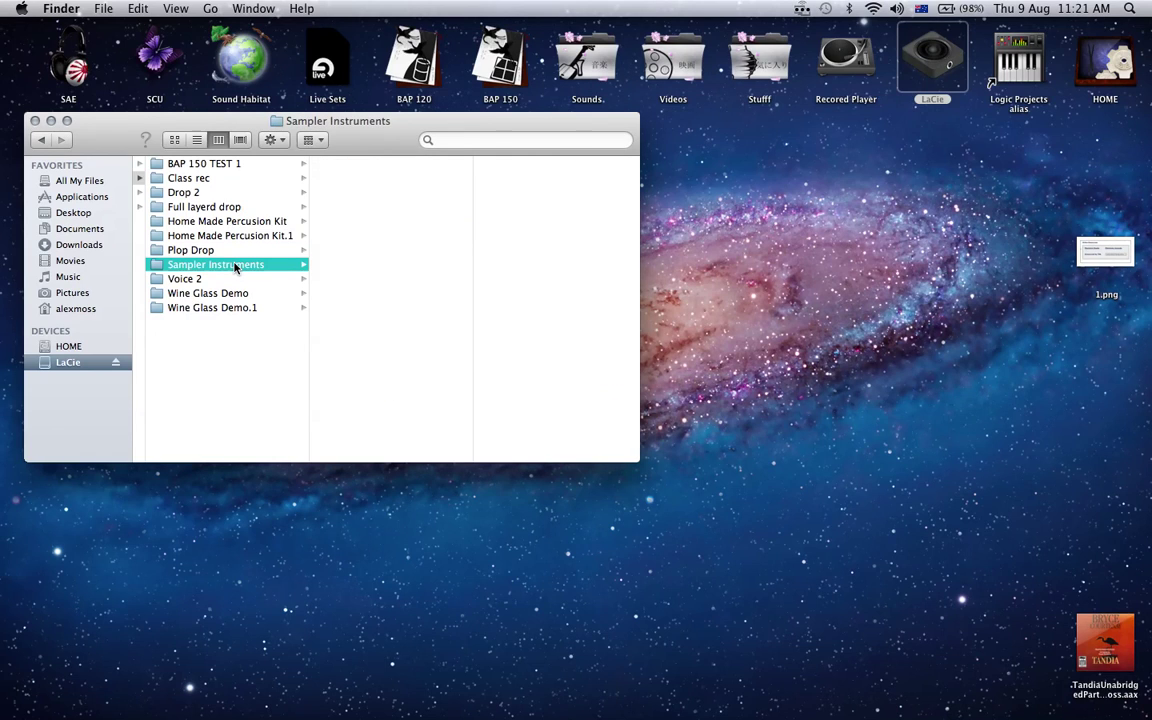
{"action": "key", "text": "super+shift+n"}
{"action": "key", "text": "super+BackSpace"}
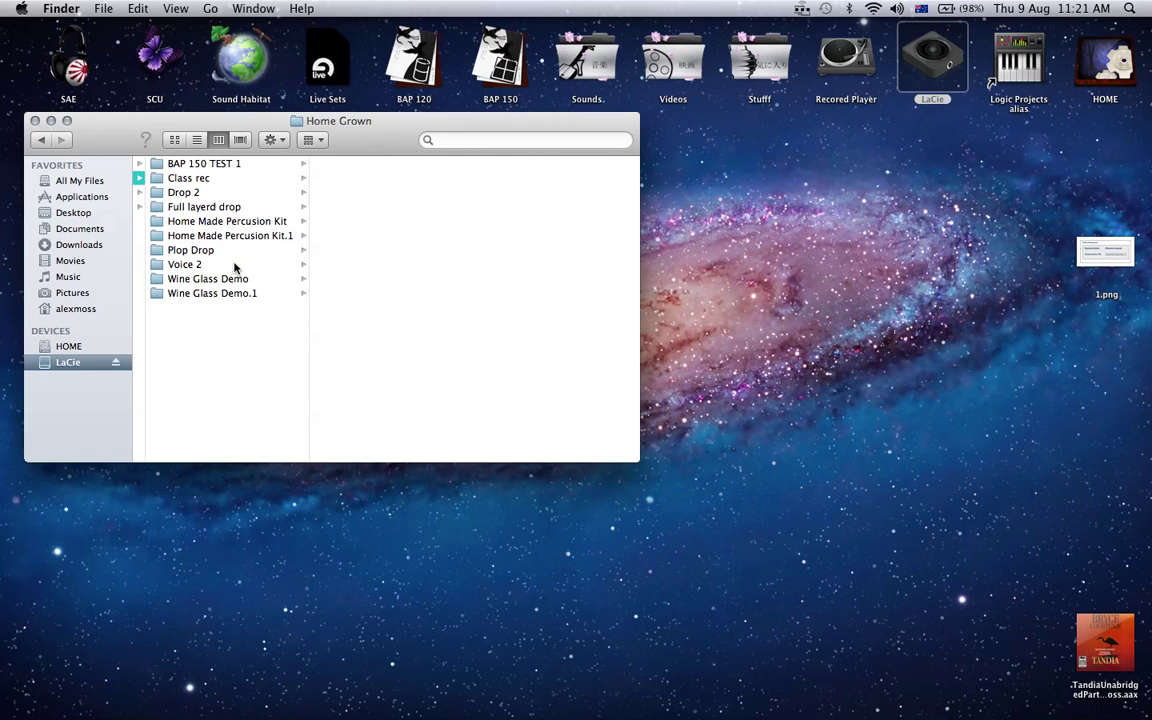
{"action": "left_click", "coordinate": [242, 236]}
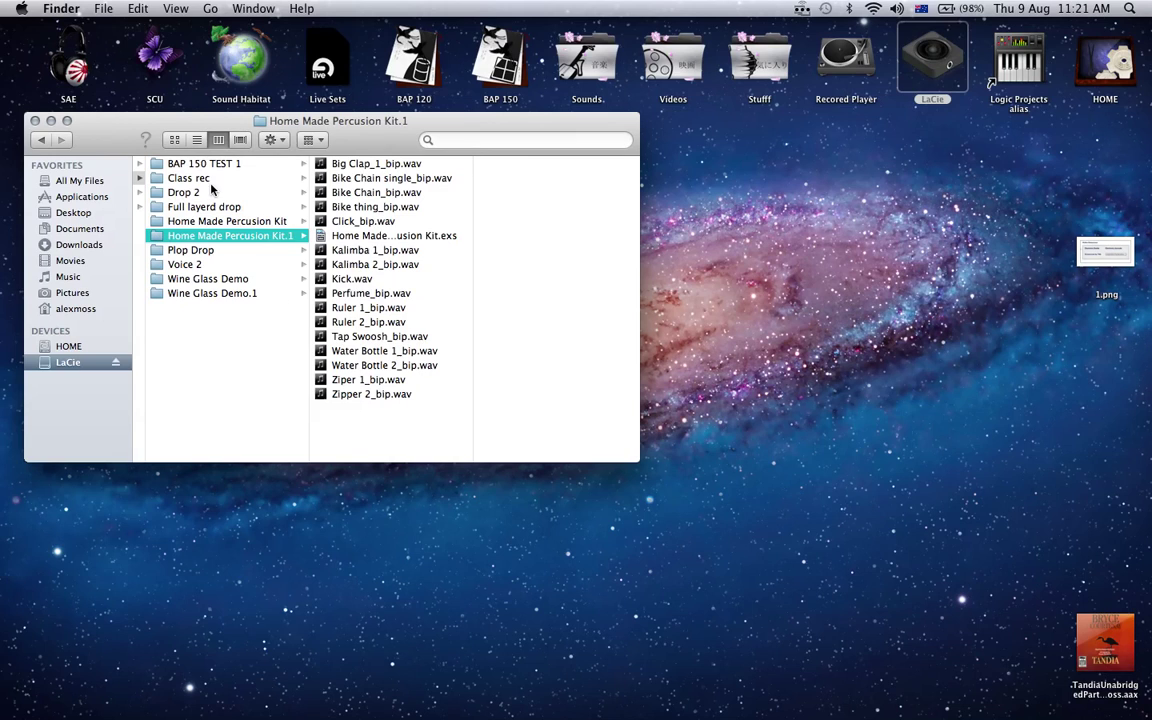
Close the Finder folder window and switch back to Logic Pro from the Dock.
{"action": "left_click_drag", "start_coordinate": [100, 130], "coordinate": [140, 143]}
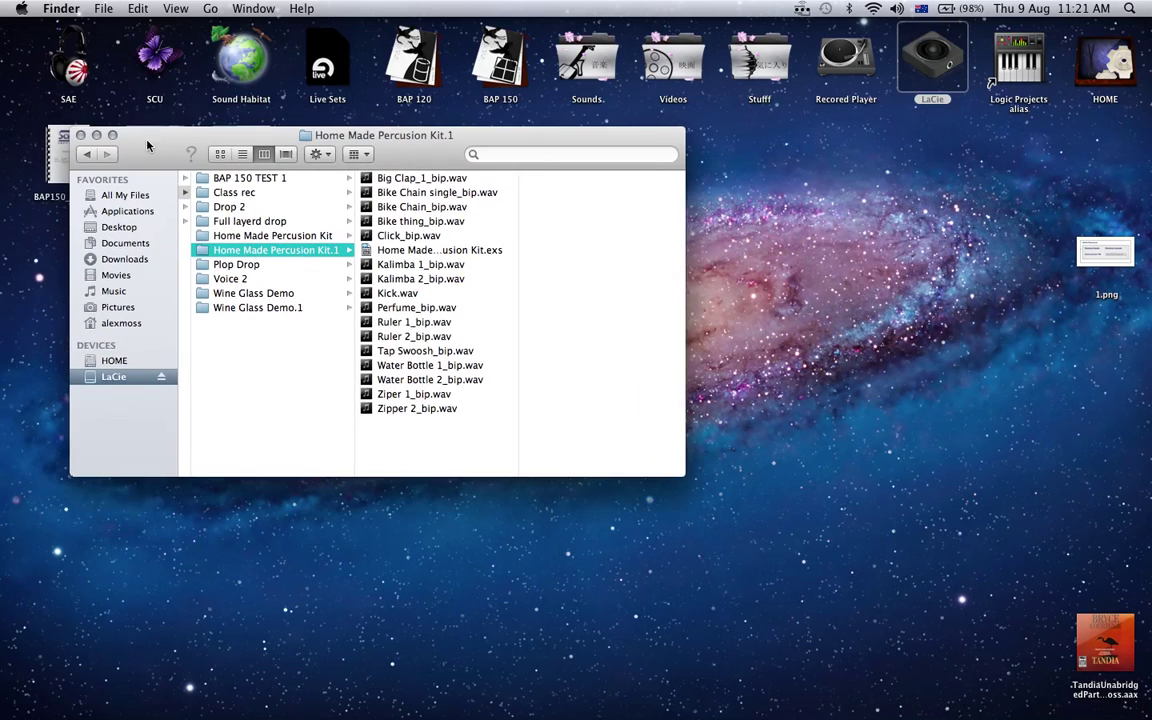
{"action": "left_click", "coordinate": [80, 132]}
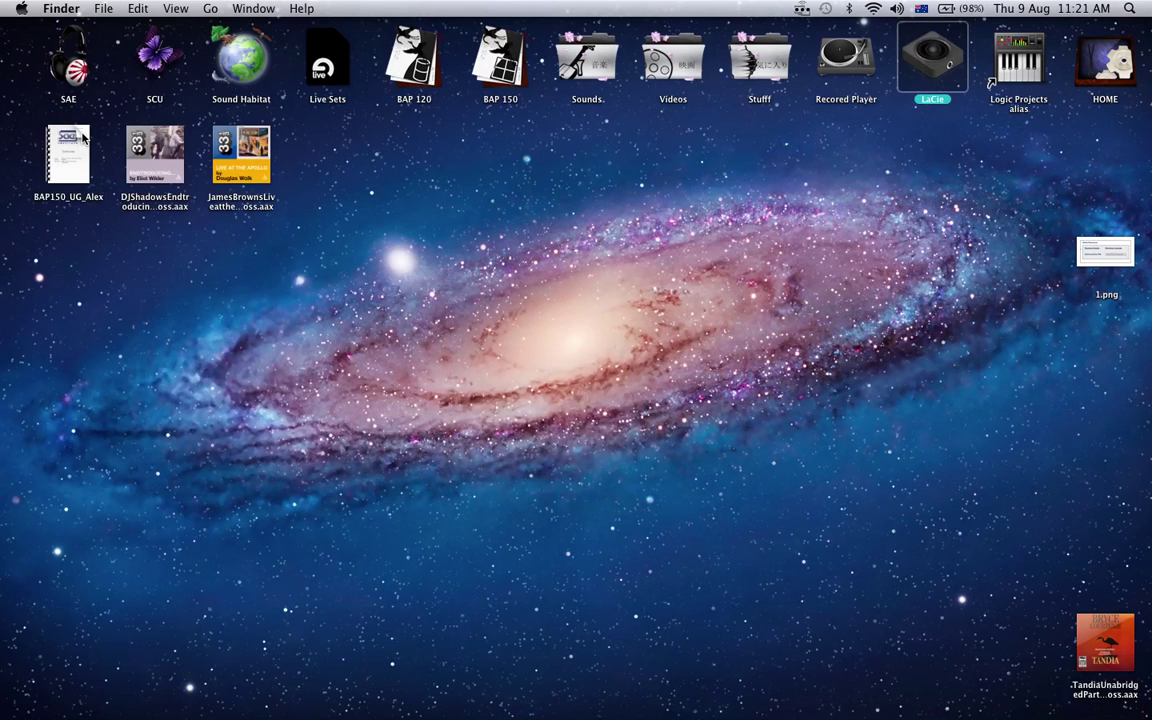
{"action": "mouse_move", "coordinate": [370, 695]}
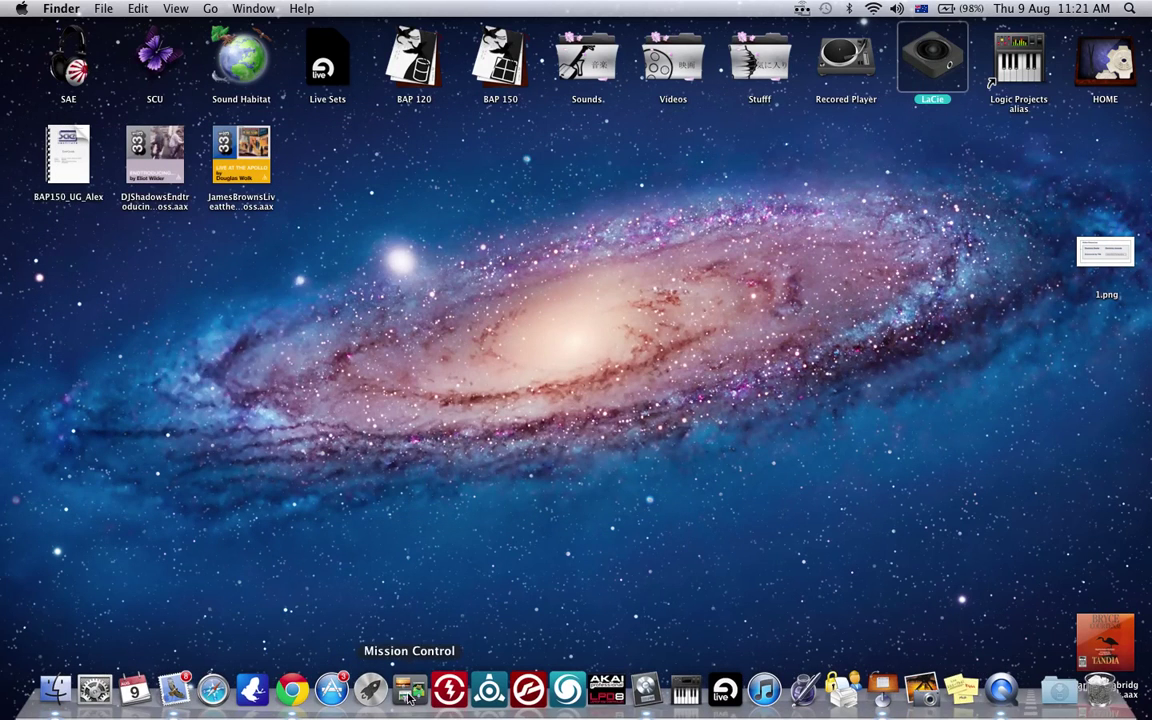
{"action": "left_click", "coordinate": [646, 690]}
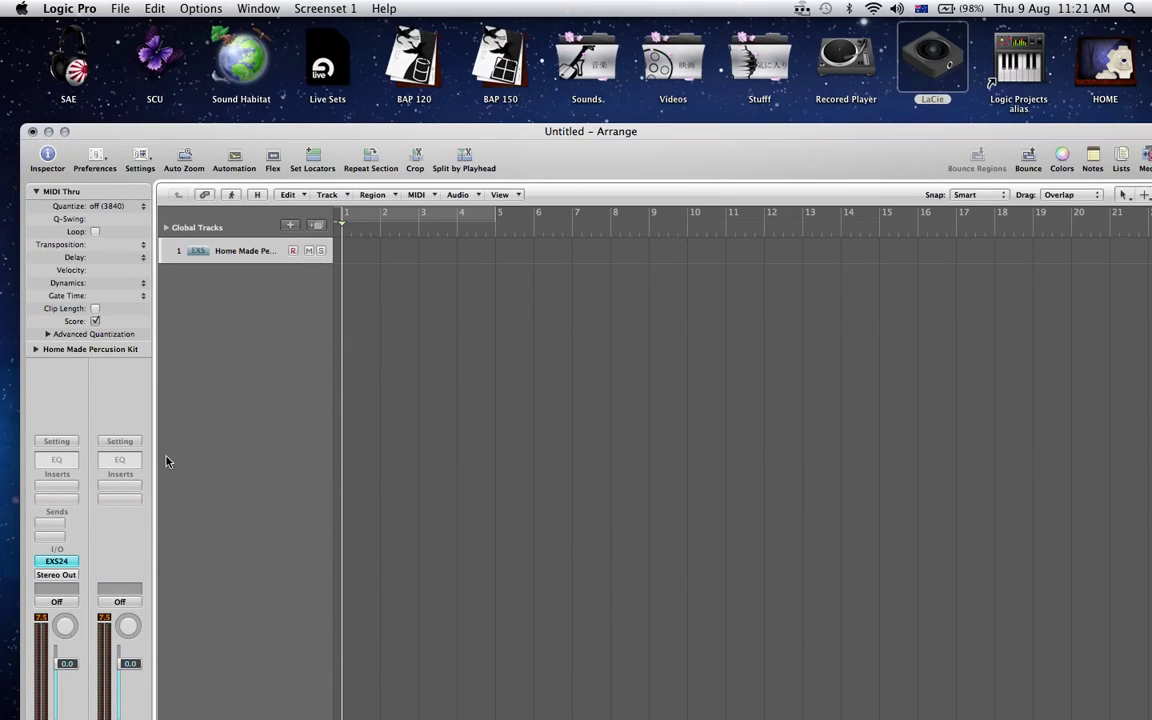
Maximize the Arrange window and create one new Software Instrument track, Inst 2.
{"action": "double_click", "coordinate": [168, 131]}
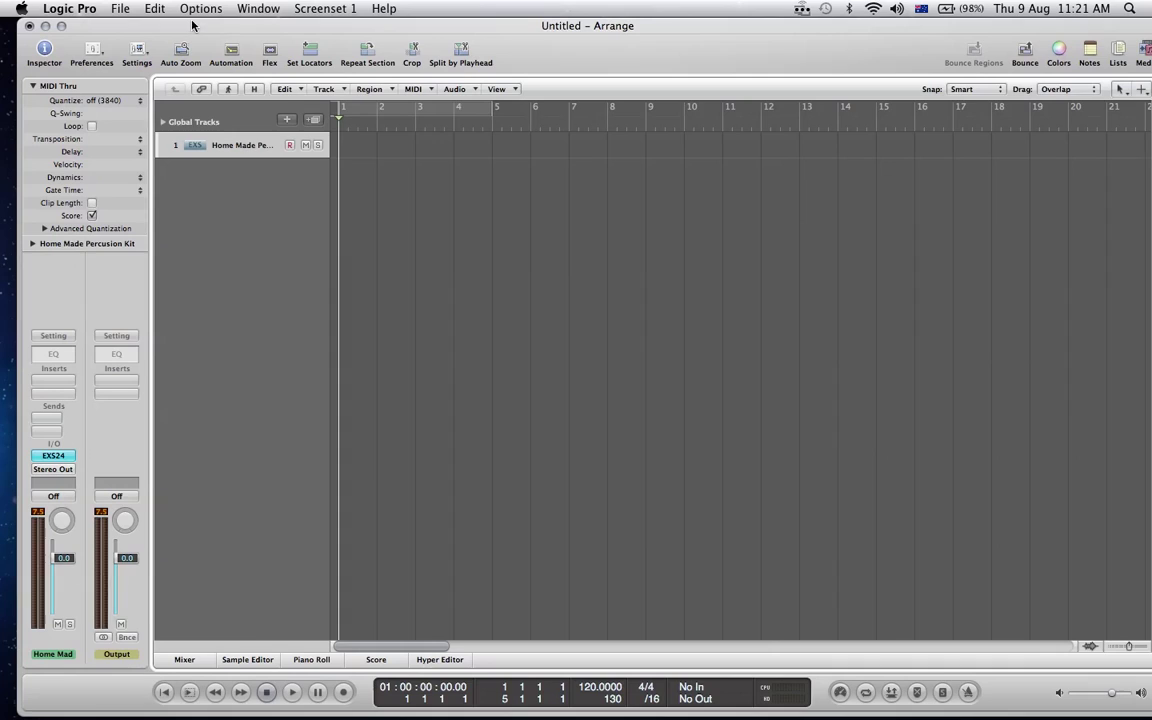
{"action": "double_click", "coordinate": [238, 191]}
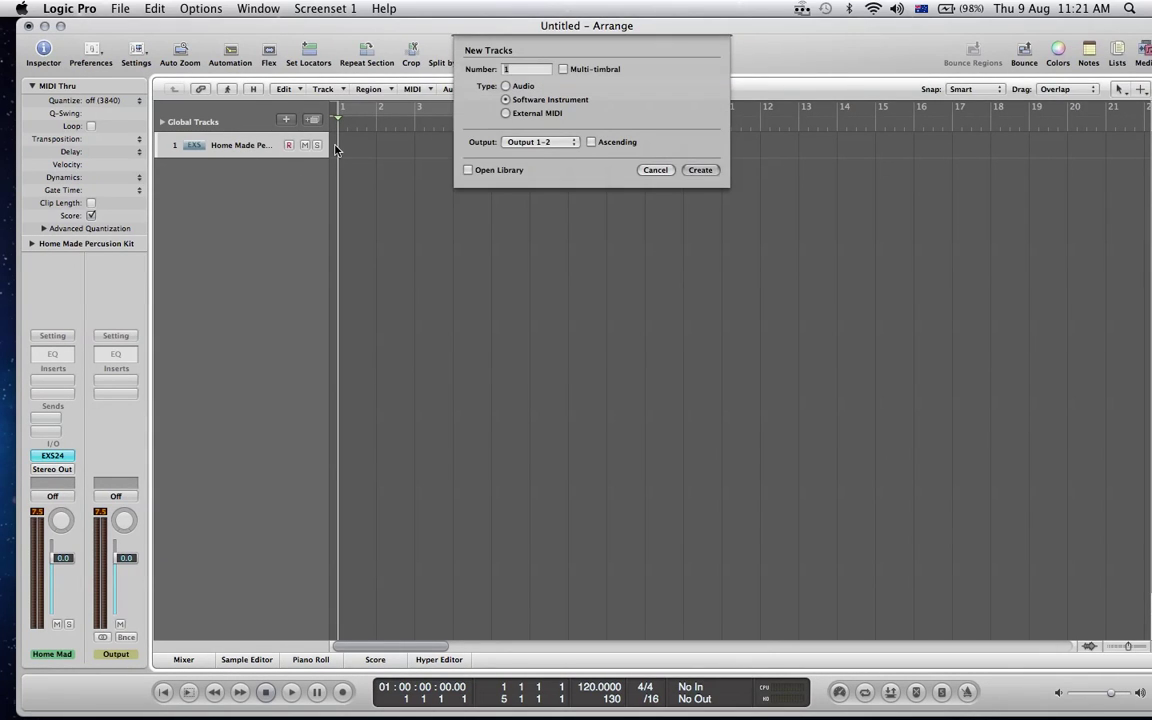
{"action": "key", "text": "Return"}
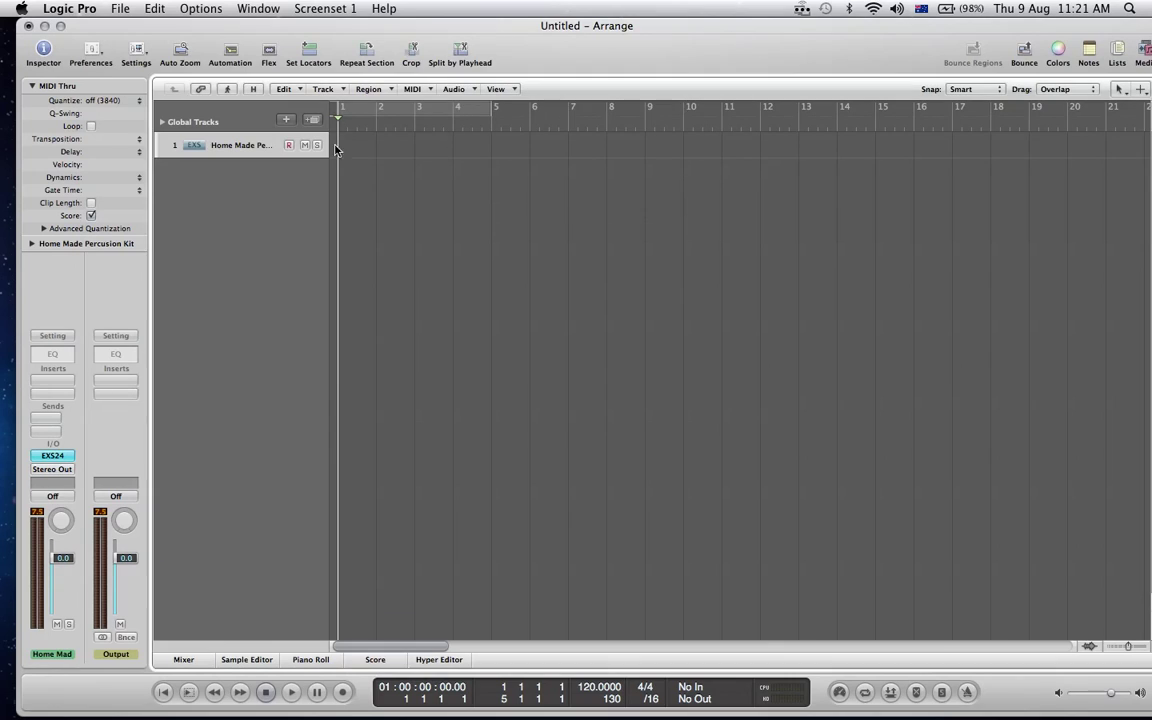
Load a stereo EXS24 (Sampler) into Inst 2's instrument slot.
{"action": "left_click", "coordinate": [57, 458]}
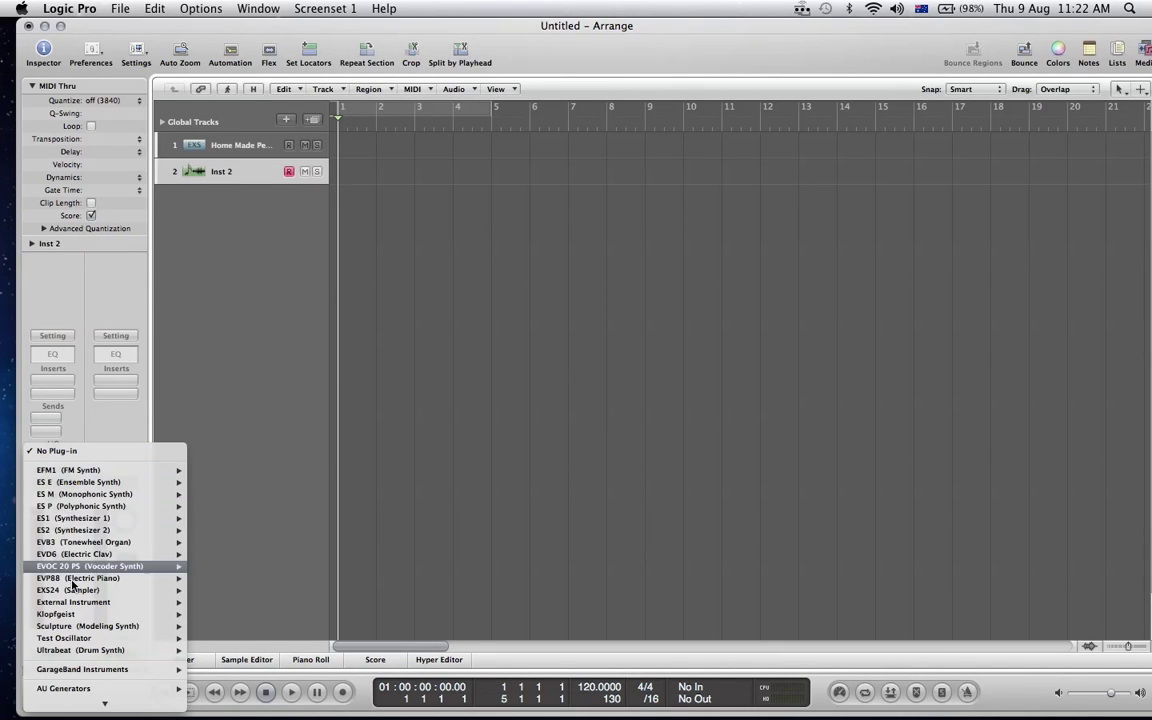
{"action": "mouse_move", "coordinate": [72, 590]}
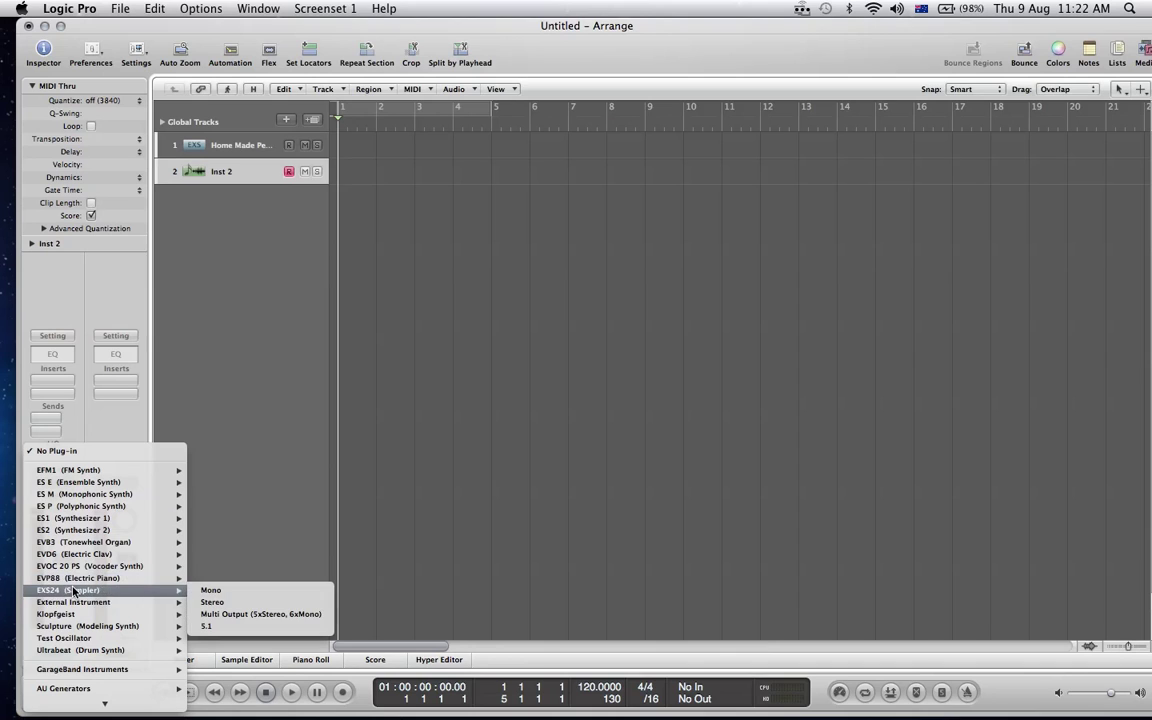
{"action": "left_click", "coordinate": [212, 603]}
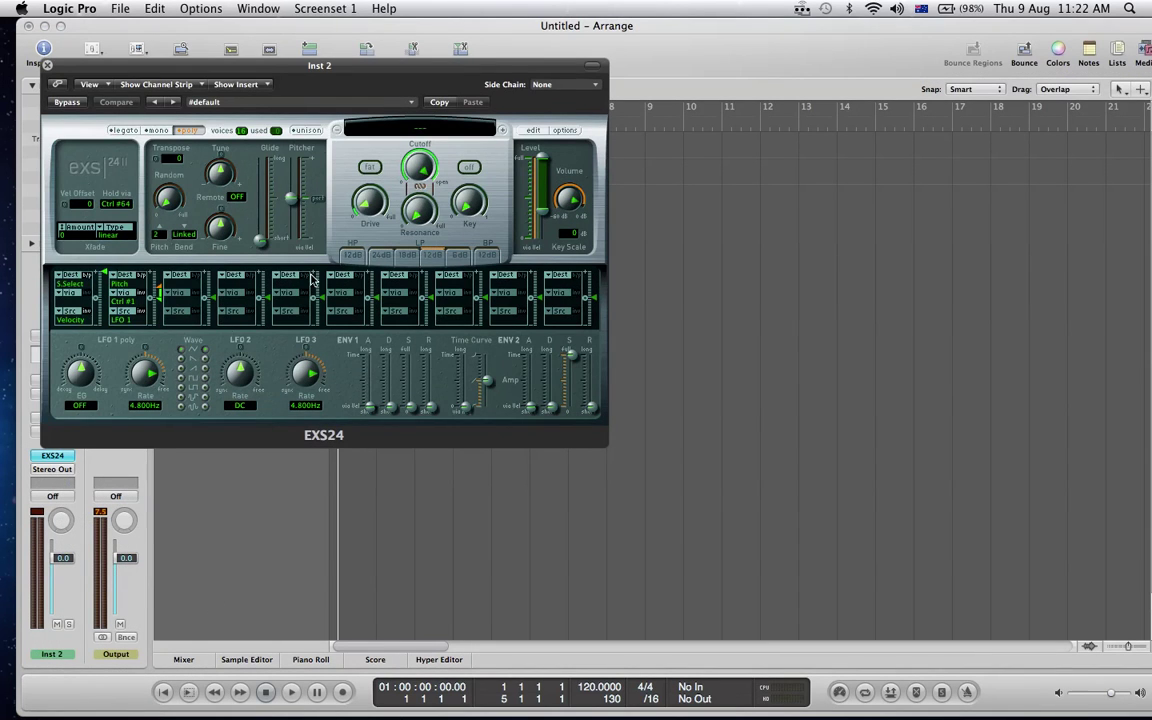
Browse Factory > Home Grown in the EXS24 instrument menu, then choose Refresh Menu.
{"action": "left_click", "coordinate": [415, 128]}
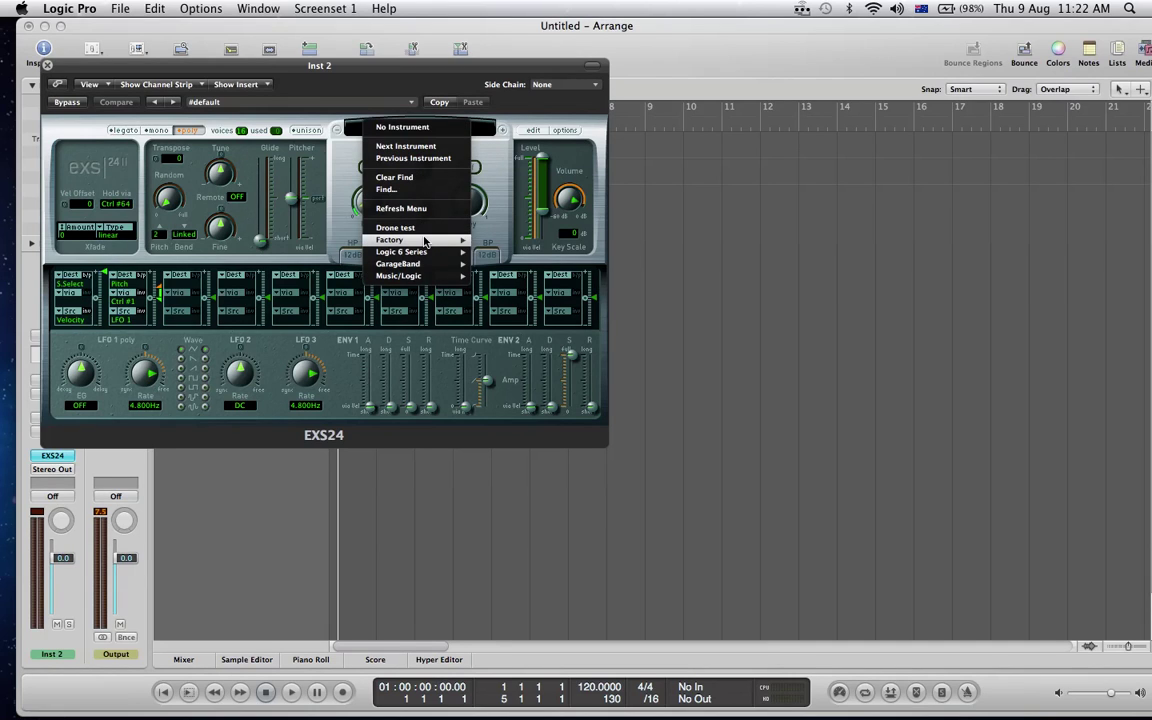
{"action": "mouse_move", "coordinate": [425, 243]}
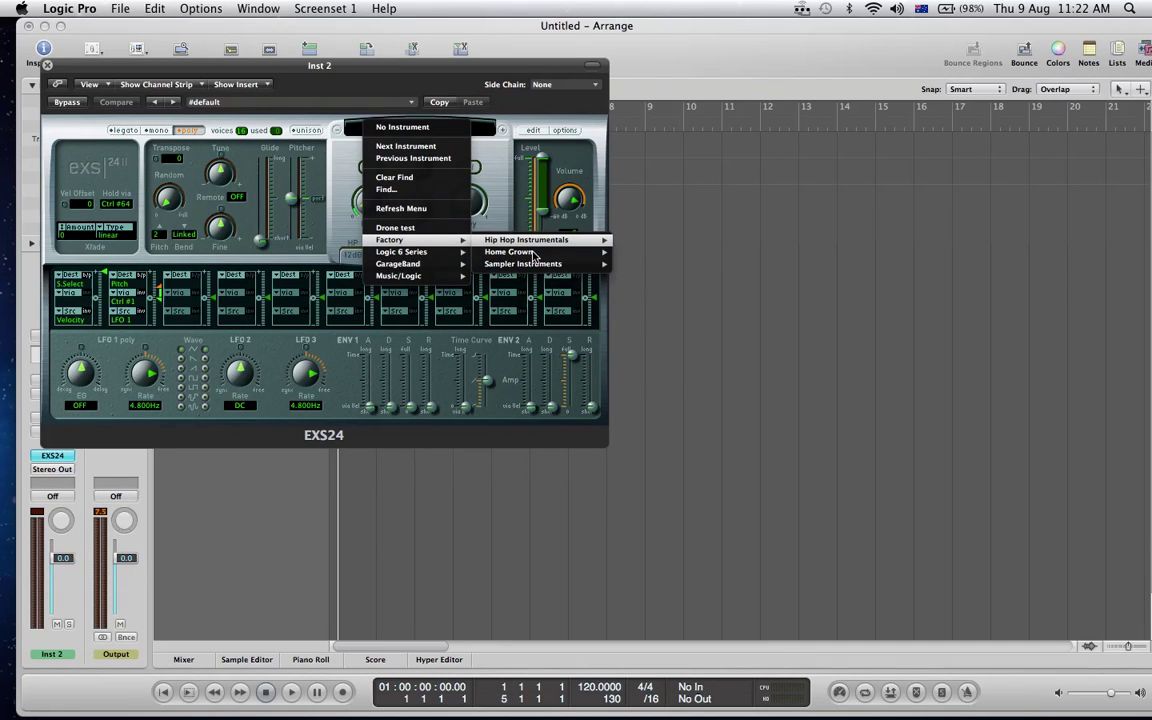
{"action": "mouse_move", "coordinate": [535, 255]}
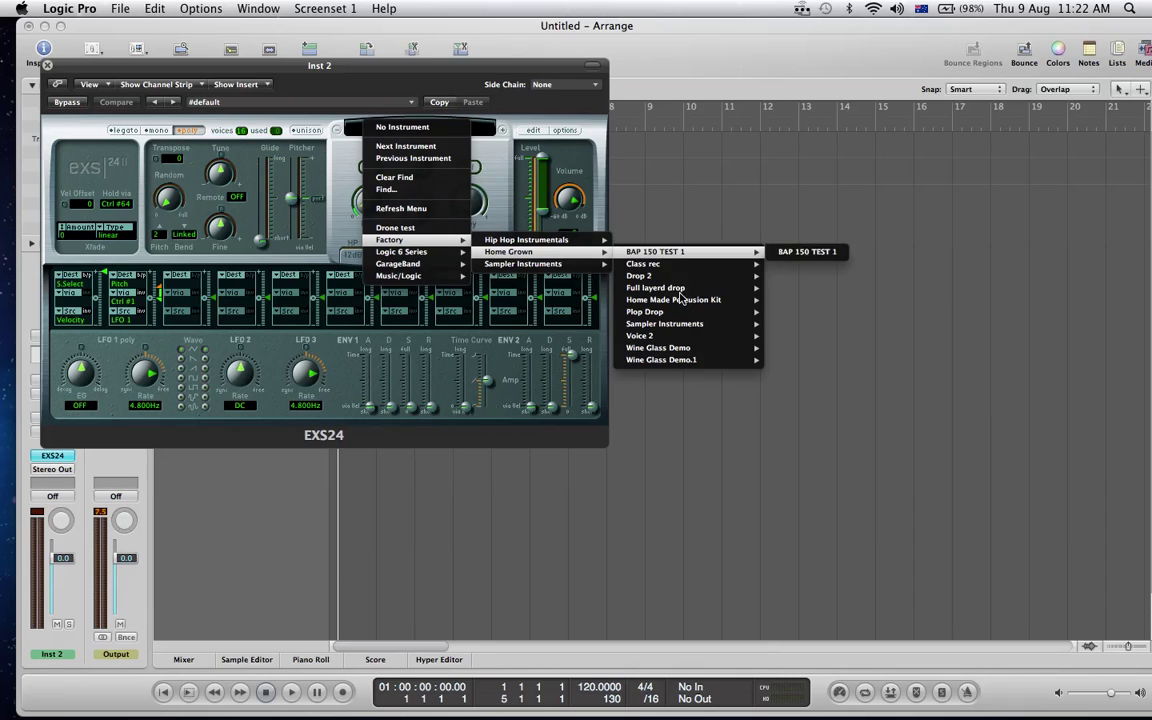
{"action": "mouse_move", "coordinate": [681, 302]}
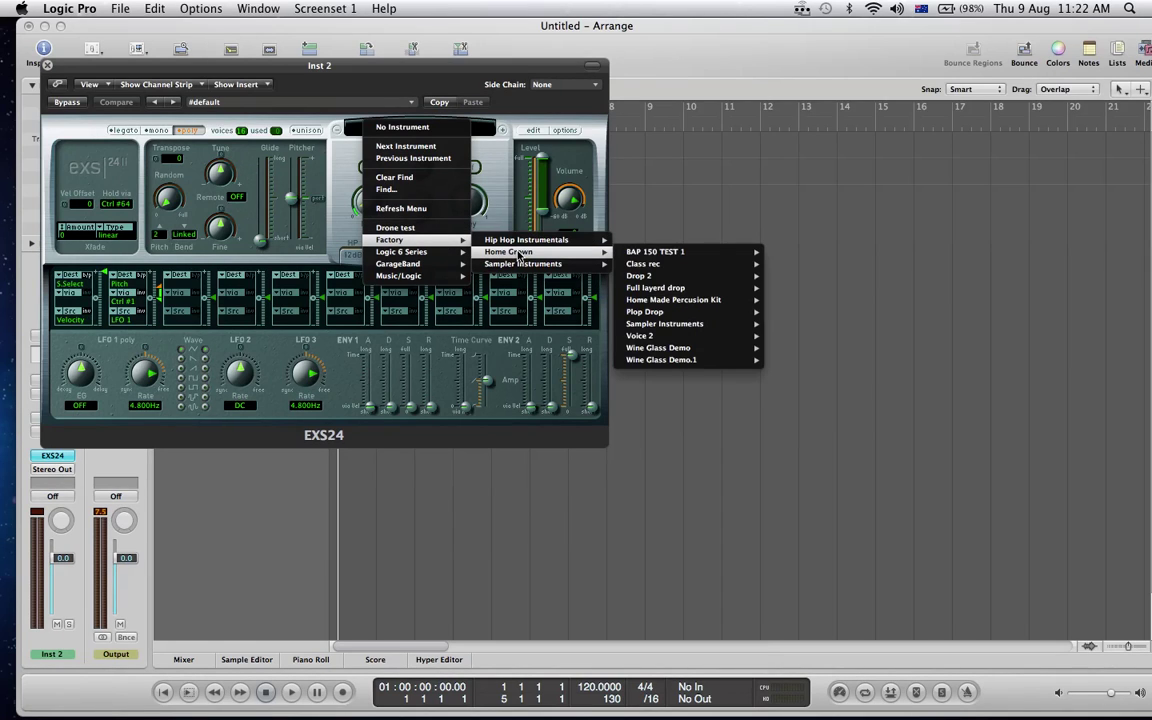
{"action": "left_click", "coordinate": [410, 208]}
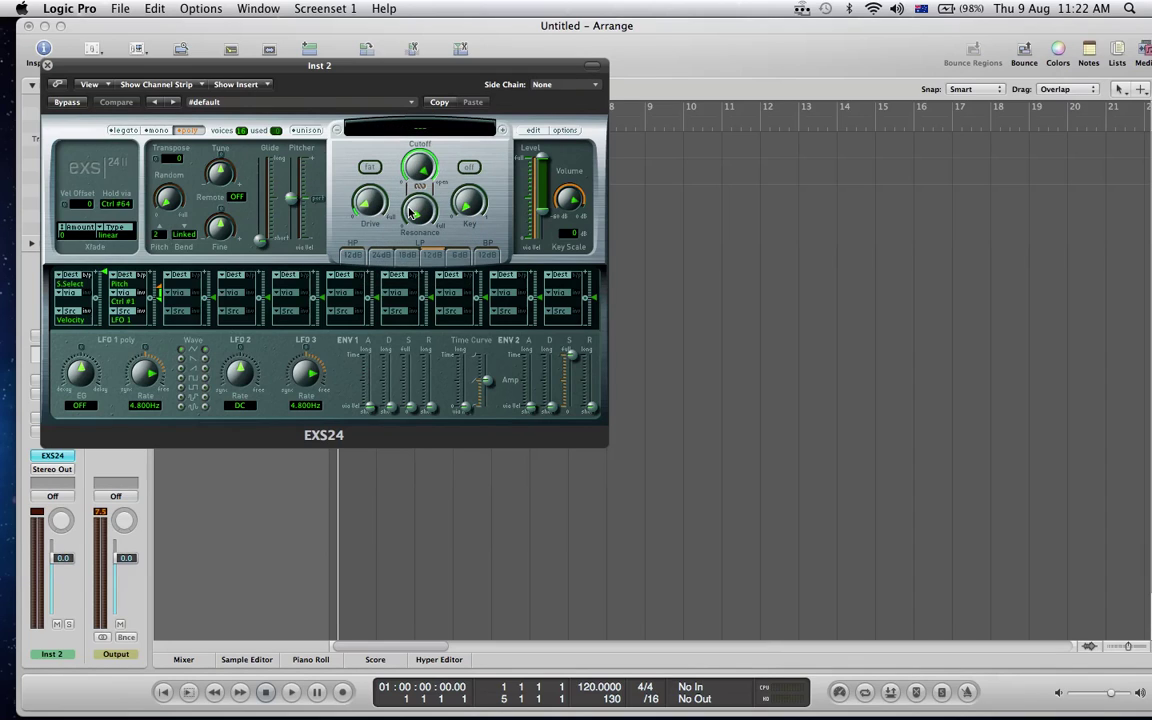
Choose Factory > Home Grown > Home Made Percusion Kit.1 > Home Made Percusion Kit in the EXS24.
{"action": "left_click", "coordinate": [418, 131]}
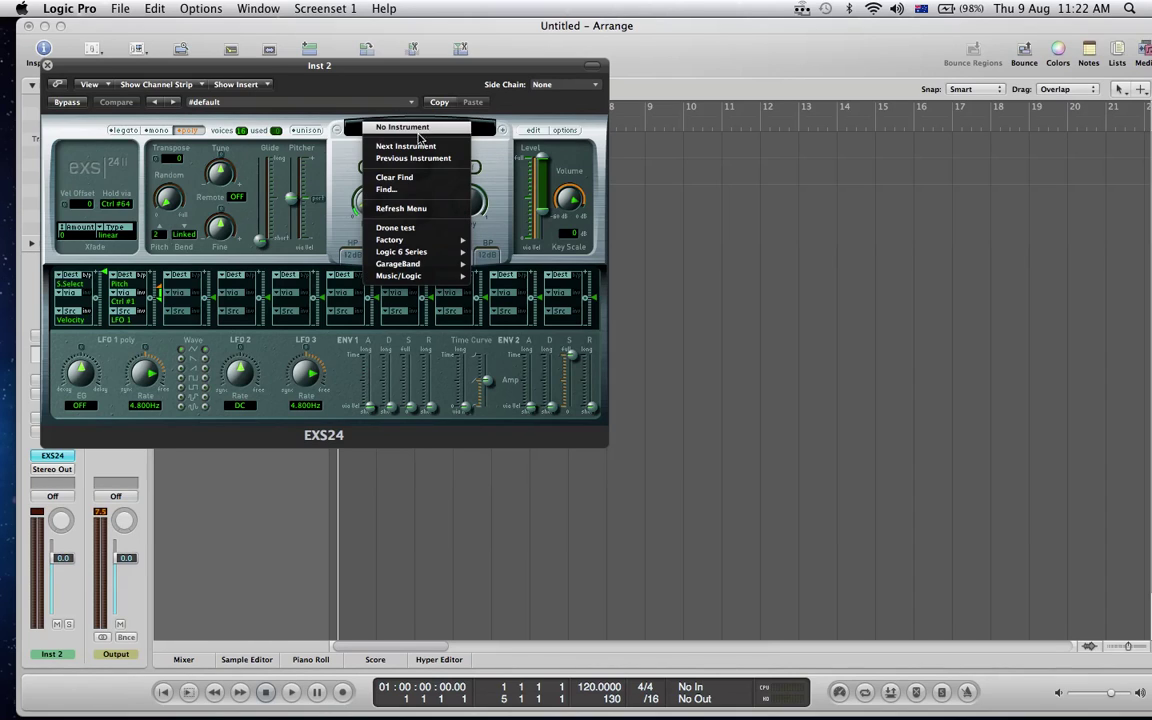
{"action": "mouse_move", "coordinate": [462, 240]}
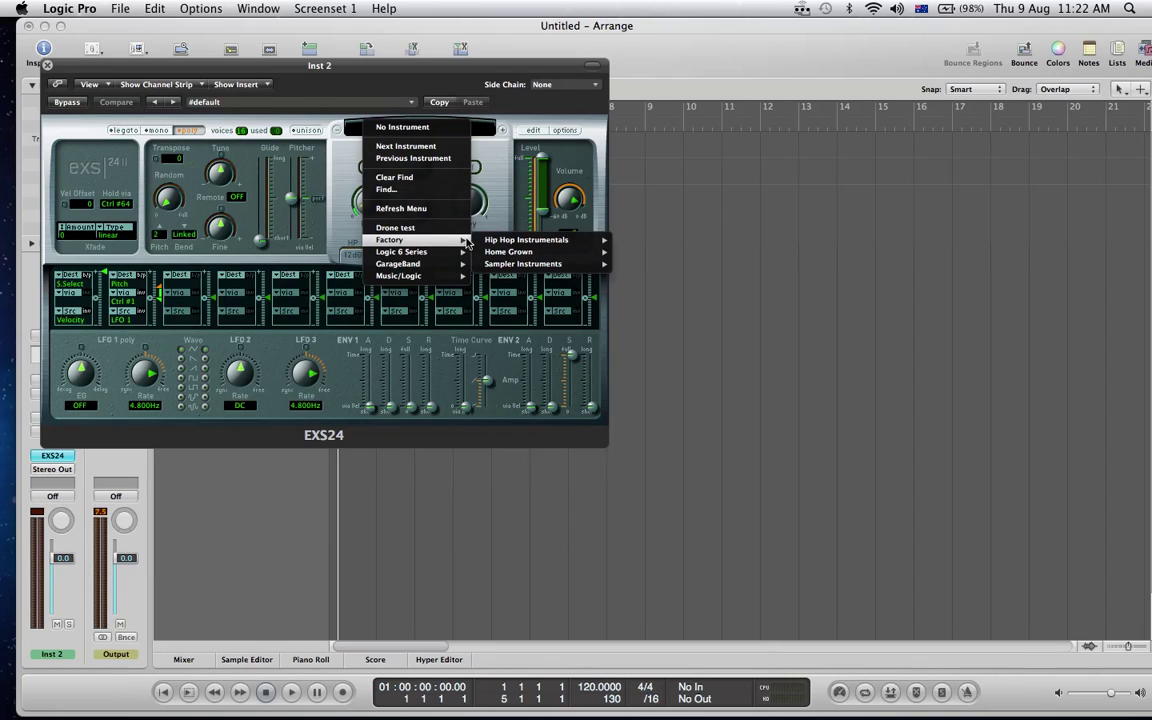
{"action": "mouse_move", "coordinate": [530, 252]}
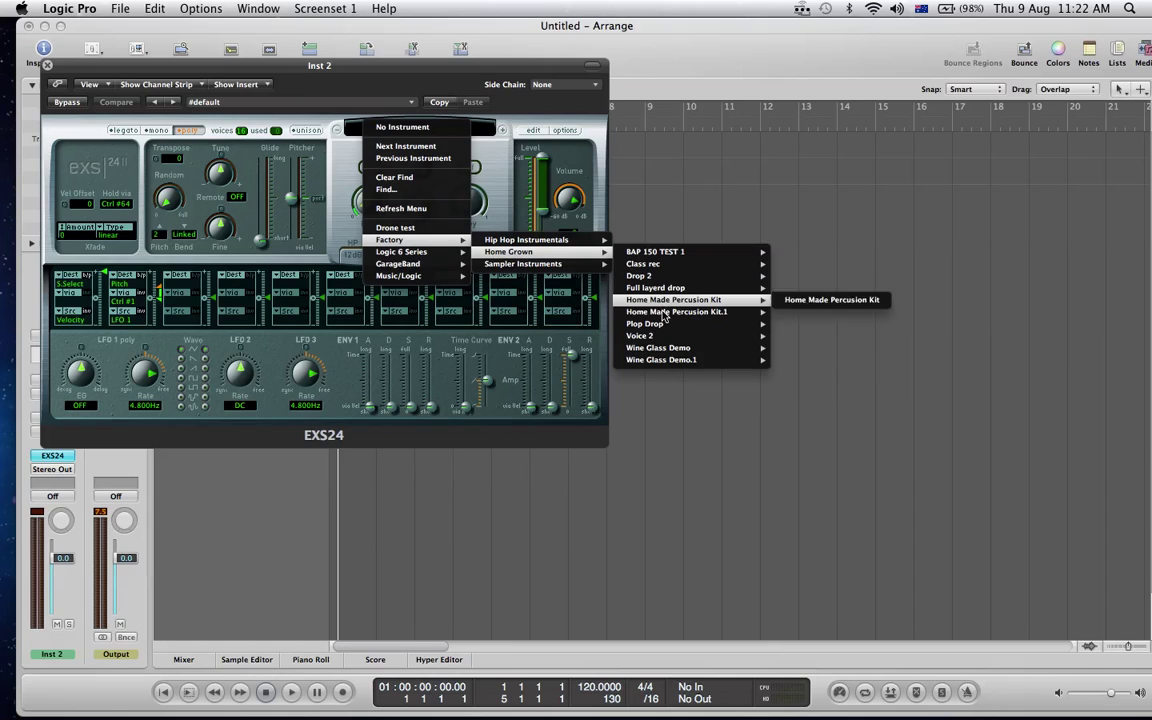
{"action": "mouse_move", "coordinate": [665, 313]}
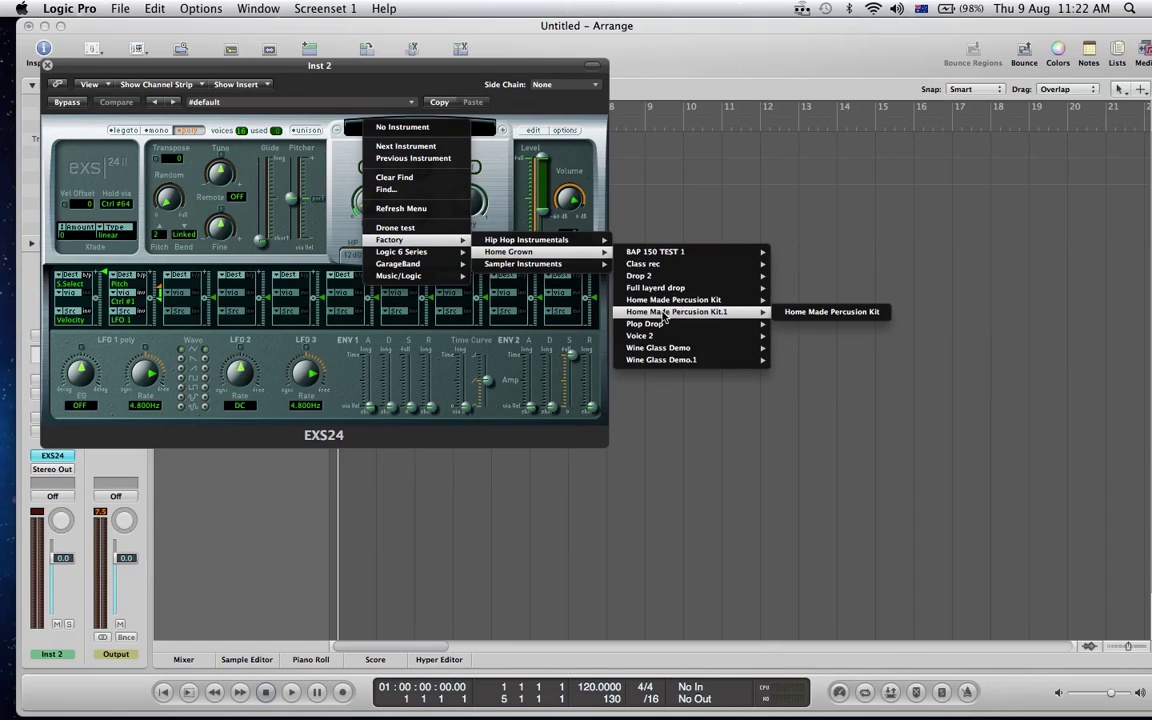
{"action": "left_click", "coordinate": [818, 317]}
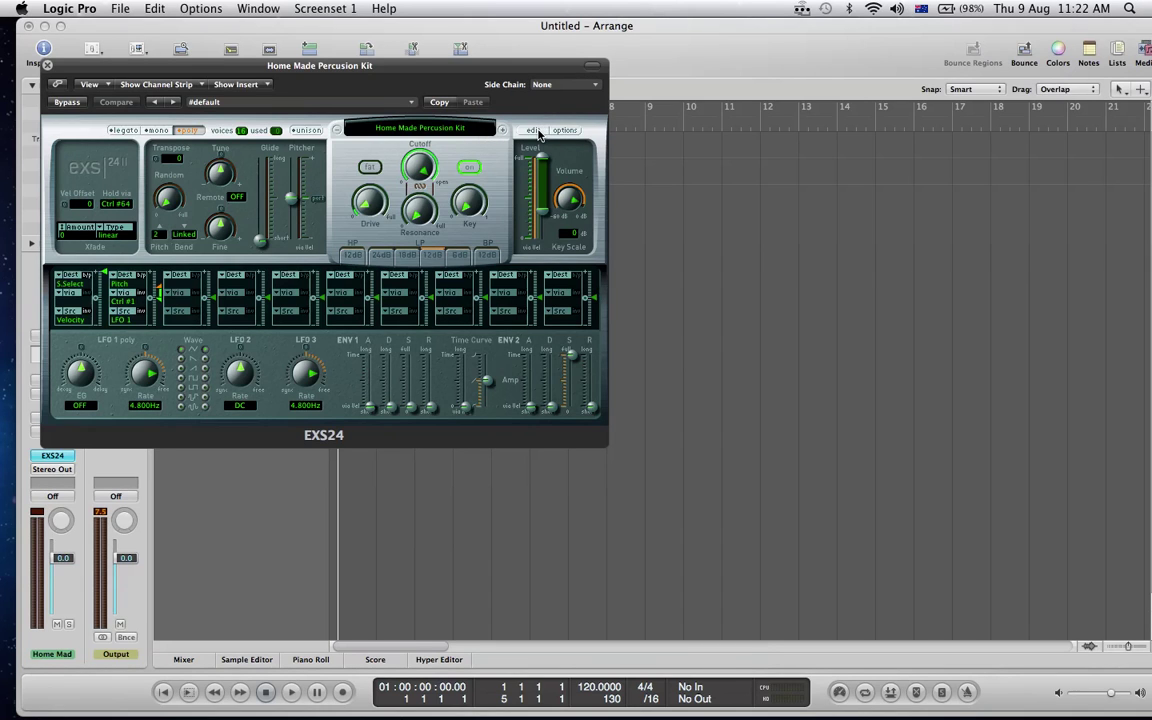
Open the EXS24 Instrument Editor to view the kit's zones #1–#16 mapped B0 to D2.
{"action": "left_click", "coordinate": [532, 131]}
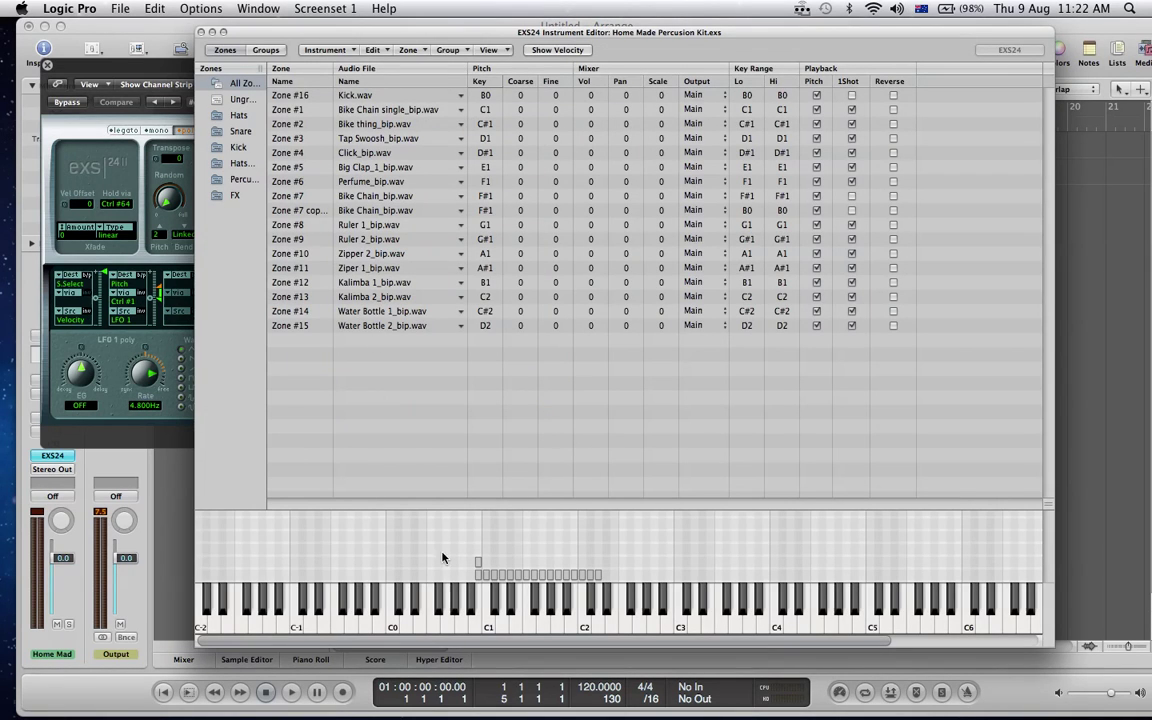